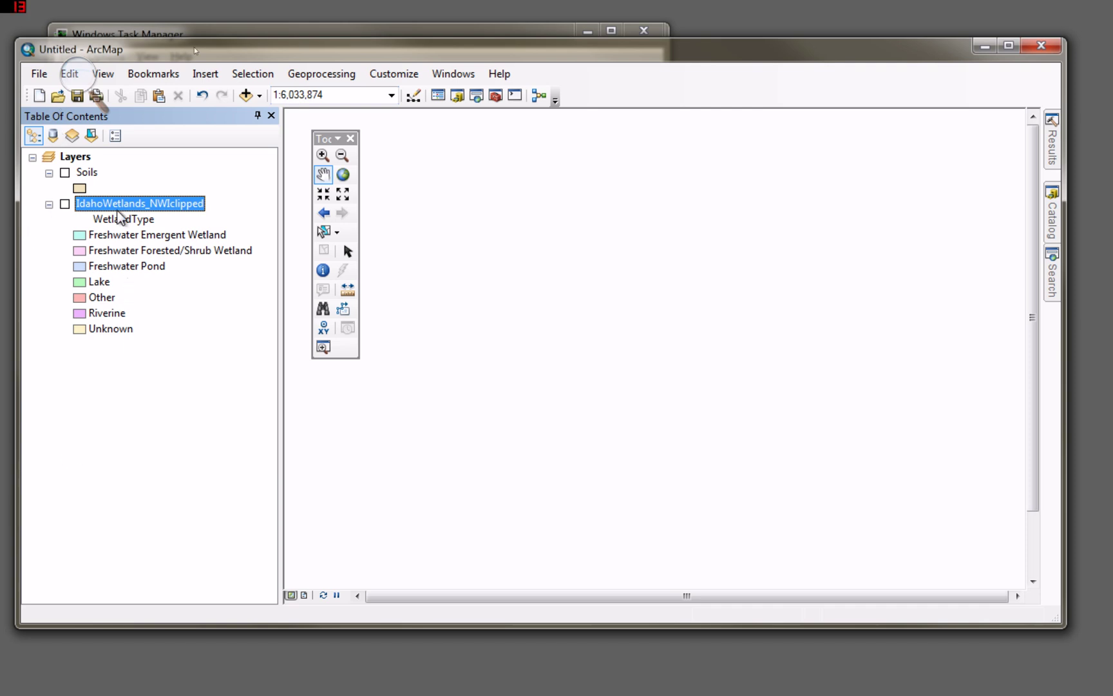
View the About ArcGIS 10.2 for Desktop version information, then dismiss it.
click(498, 74)
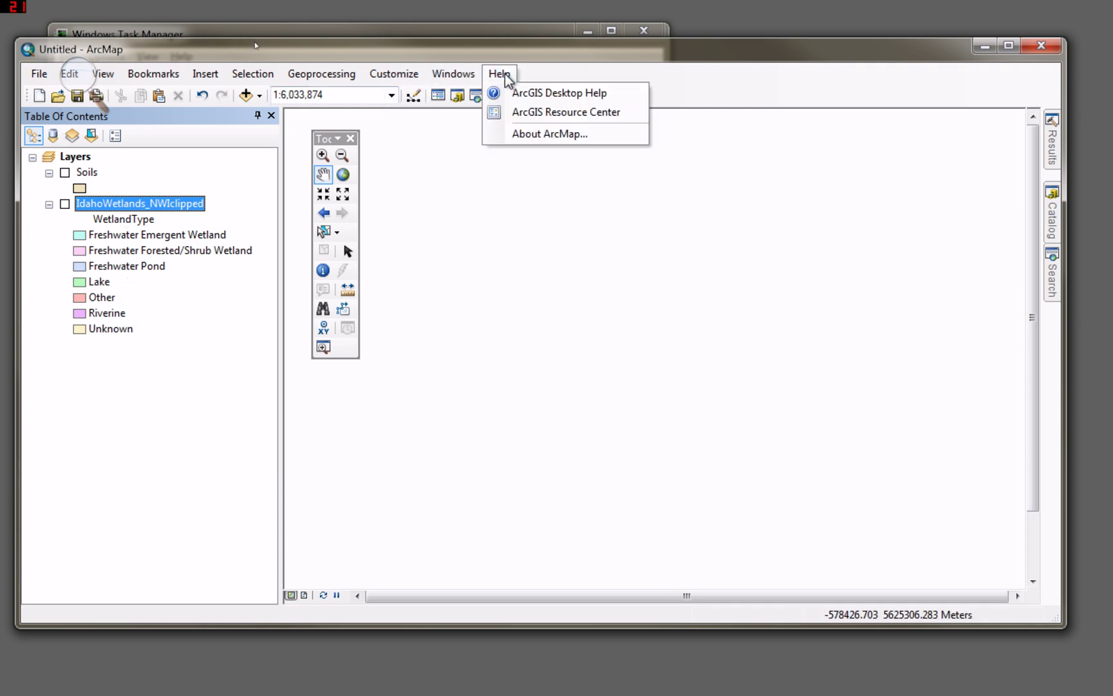
click(531, 138)
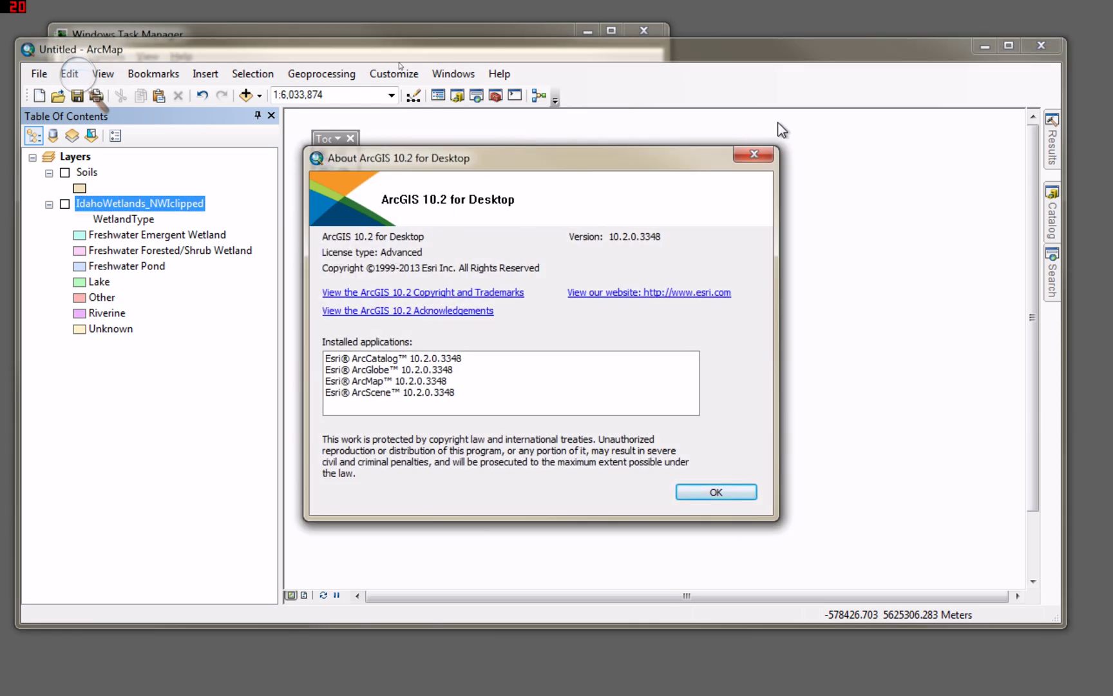
click(754, 155)
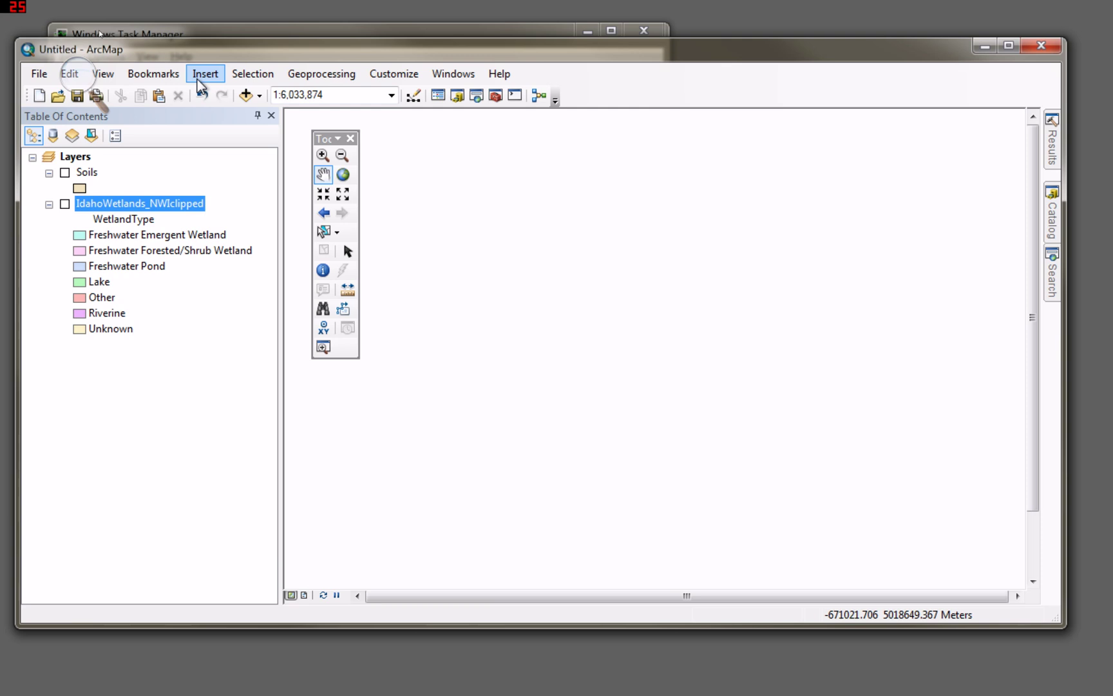
Bring Windows Task Manager's Performance readout forward to review CPU and memory use.
click(204, 33)
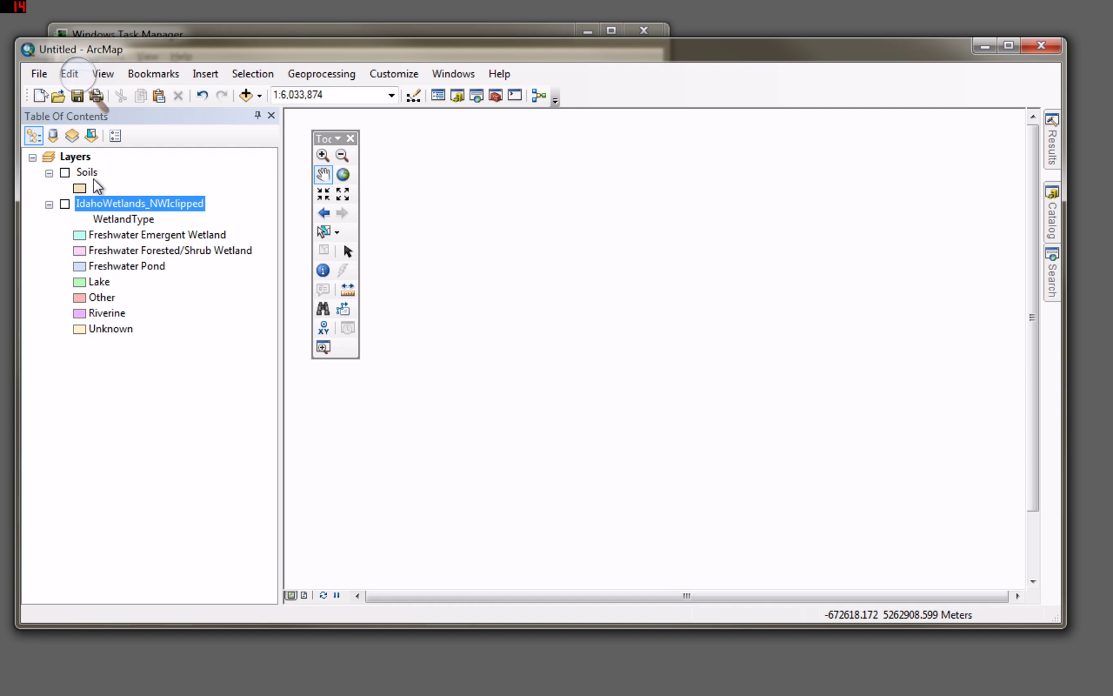
Turn on IdahoWetlands_NWIclipped at full extent and browse its 171,679-record attribute table.
click(65, 204)
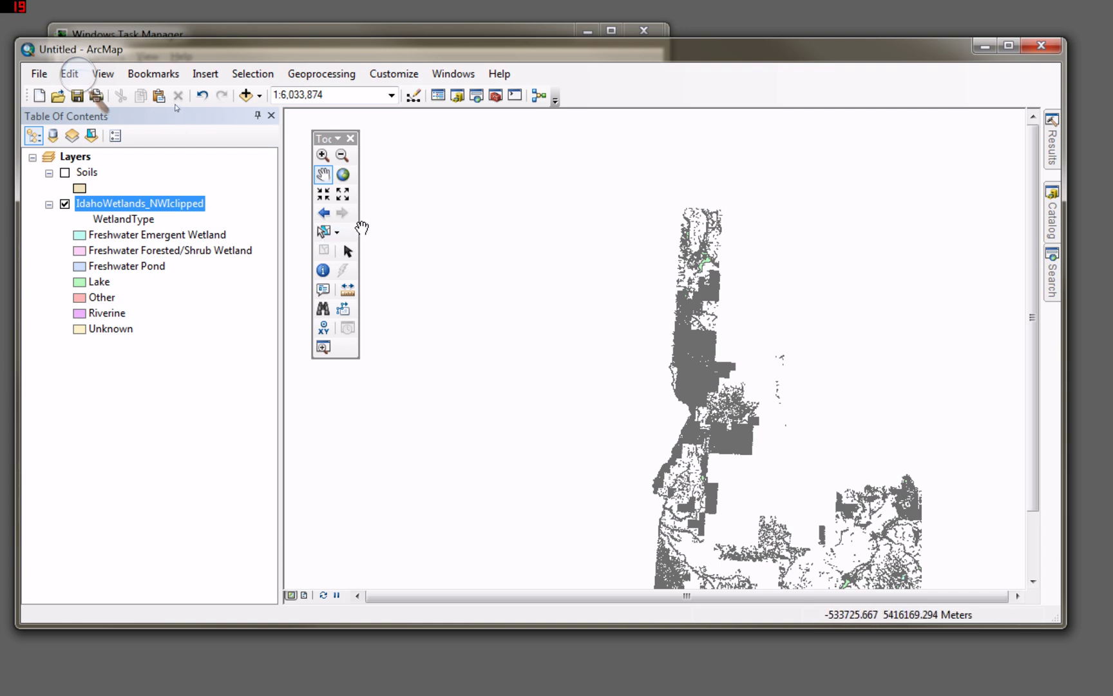
click(345, 176)
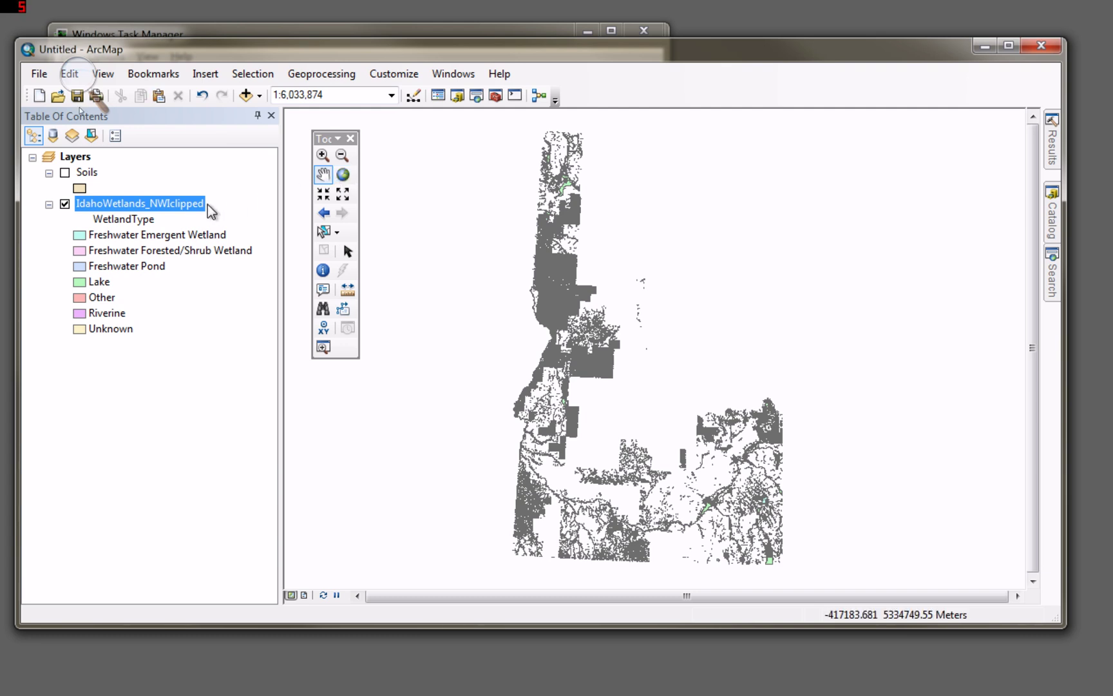
right_click(152, 206)
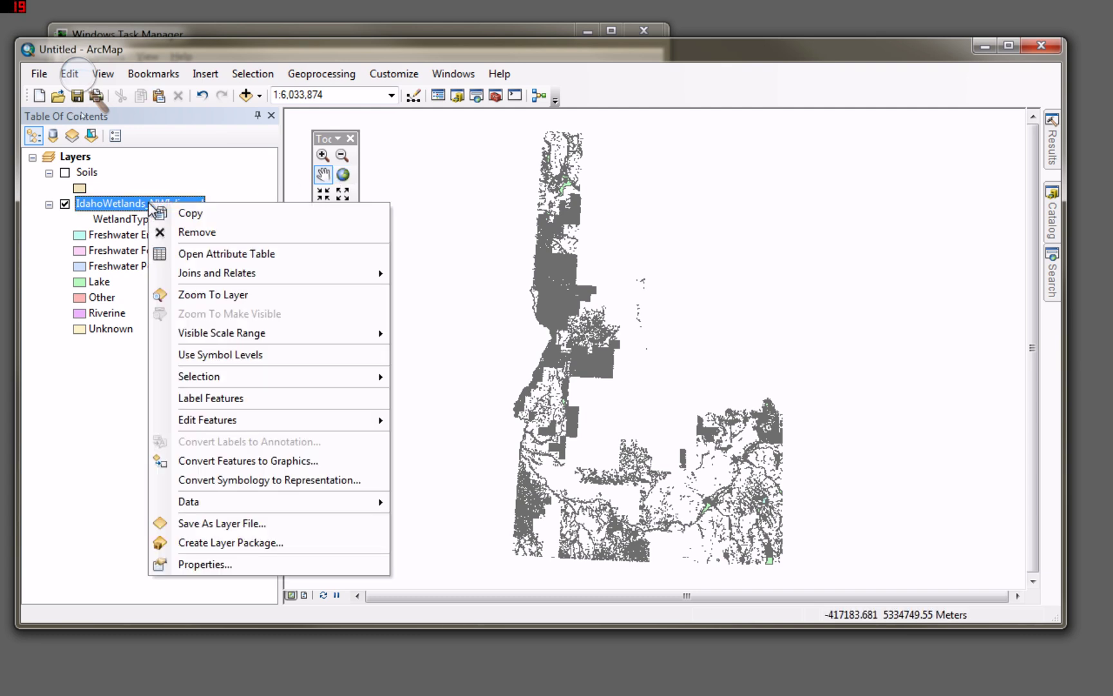
click(192, 254)
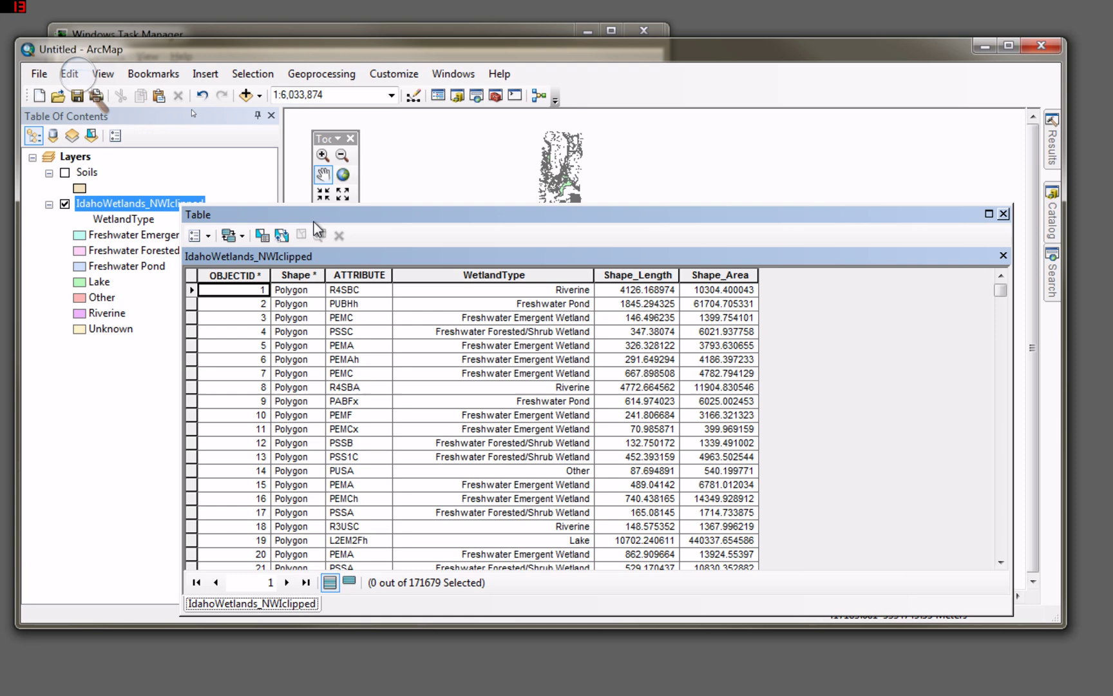
drag(384, 220, 327, 161)
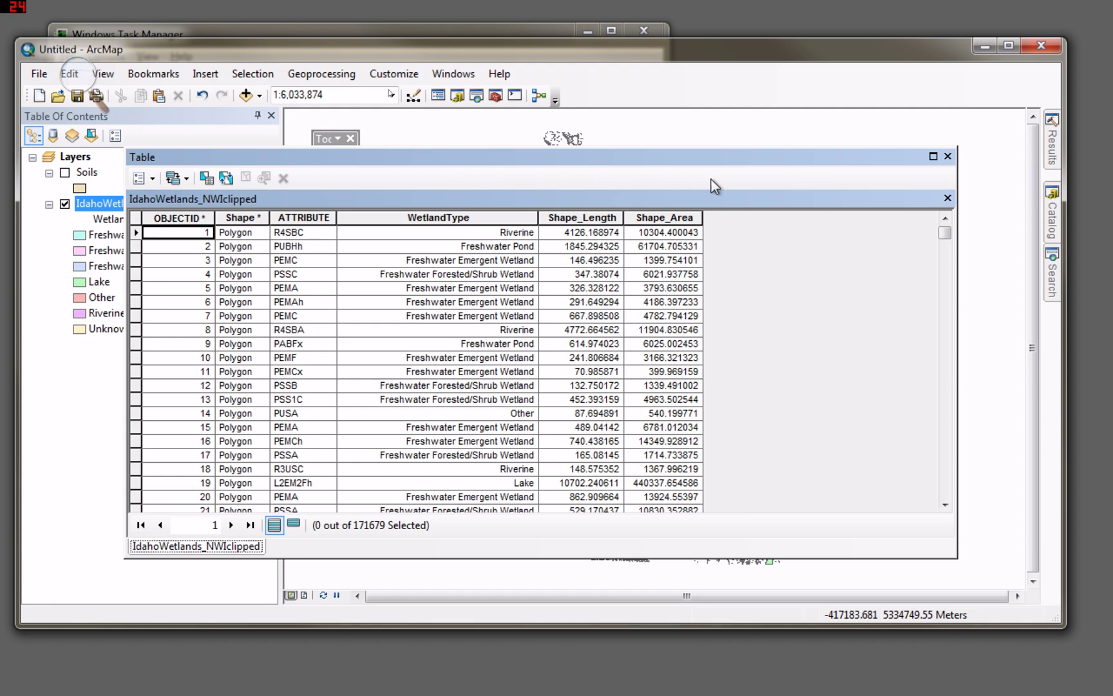
click(949, 157)
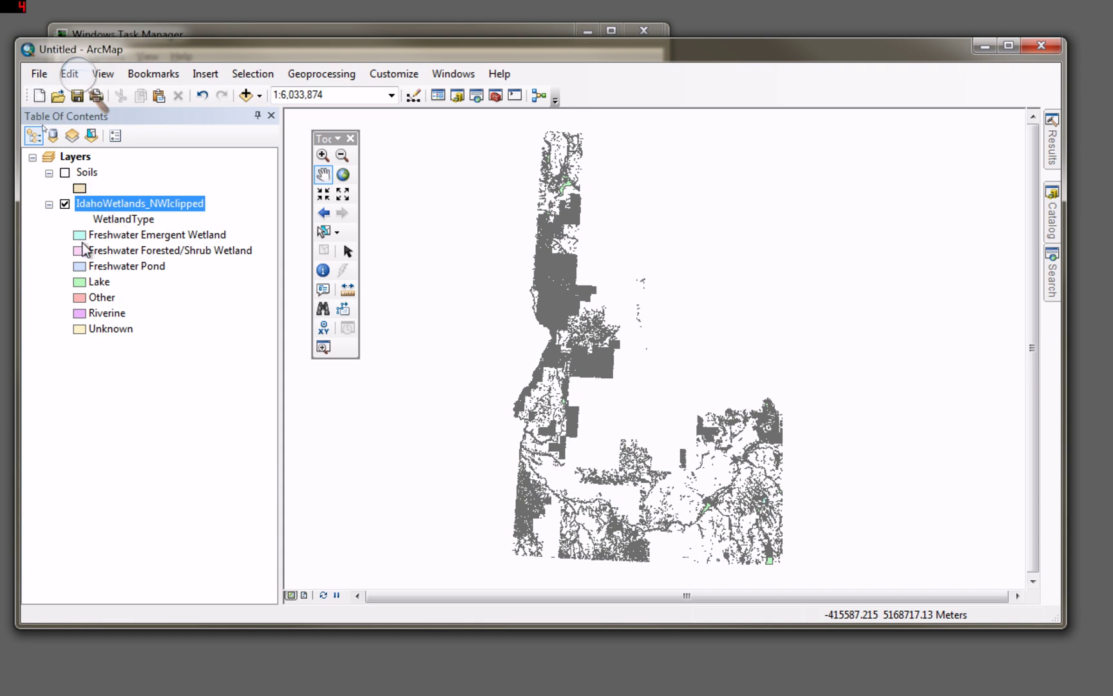
Hide IdahoWetlands_NWIclipped, switch on the Soils layer, and select Soils in the layer list.
click(65, 204)
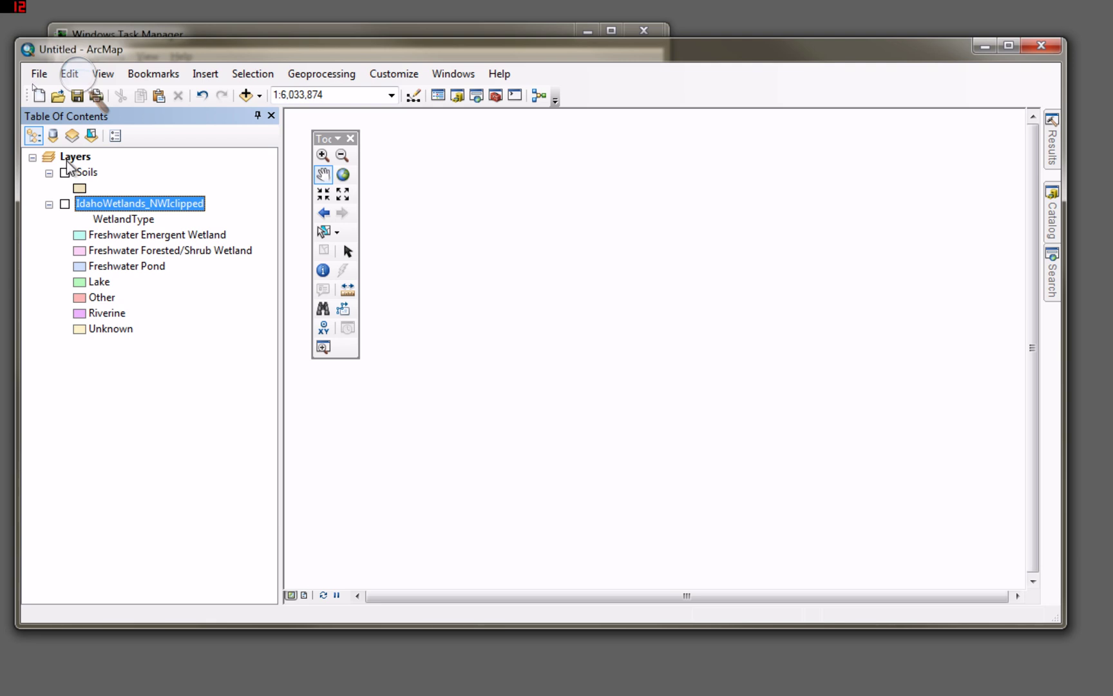
click(65, 173)
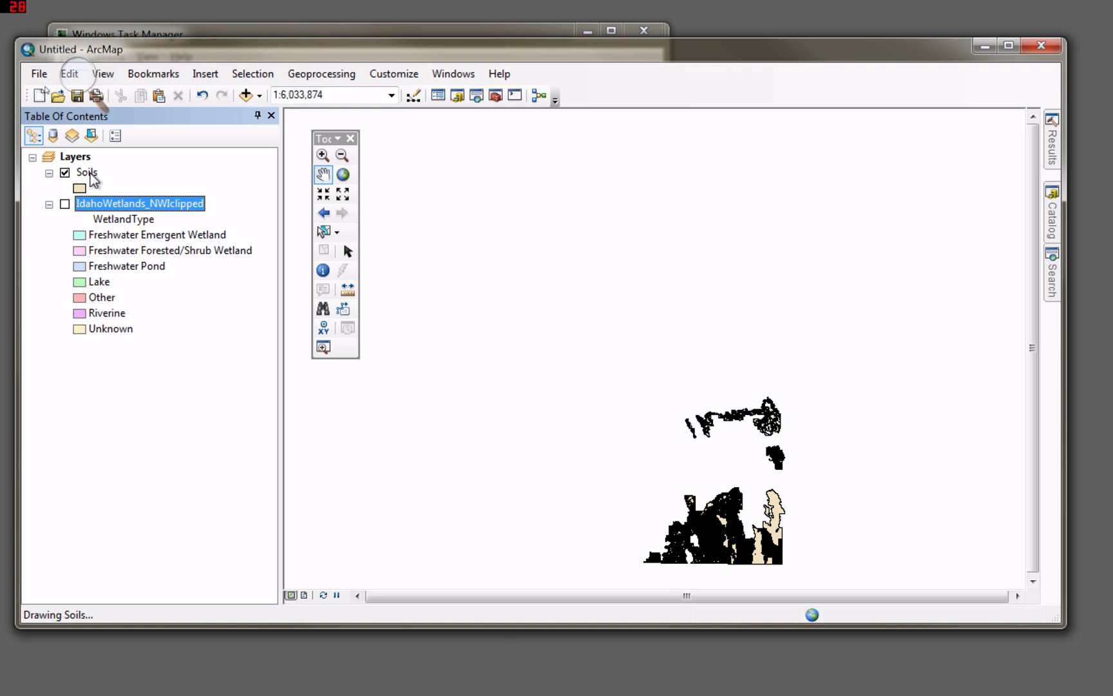
click(90, 174)
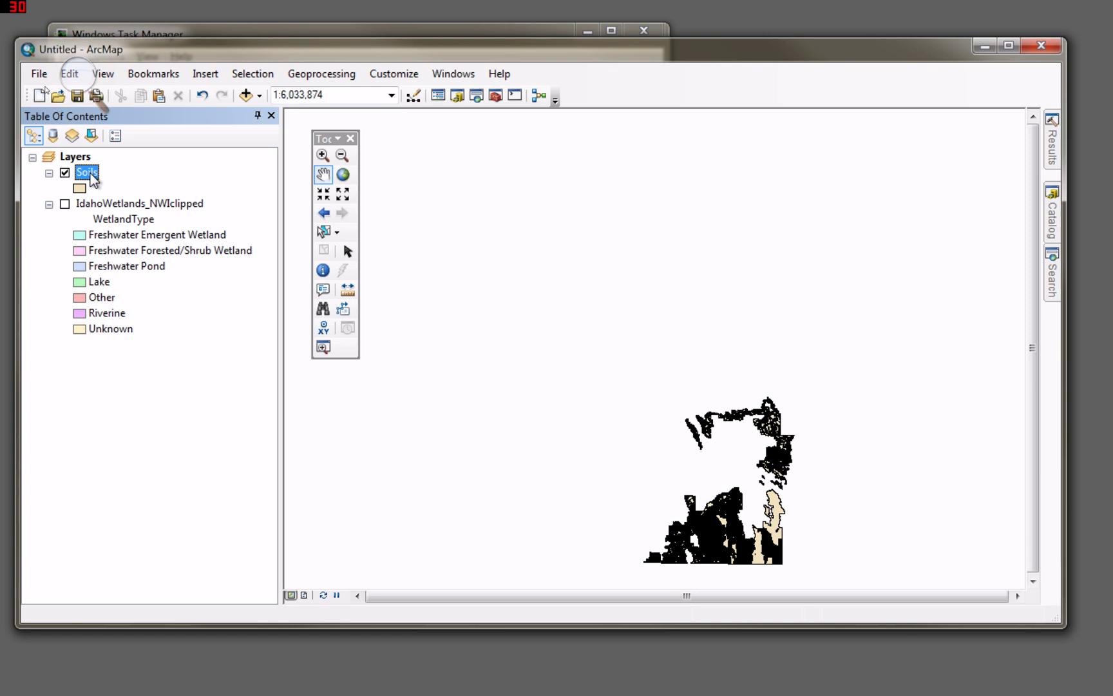
click(90, 174)
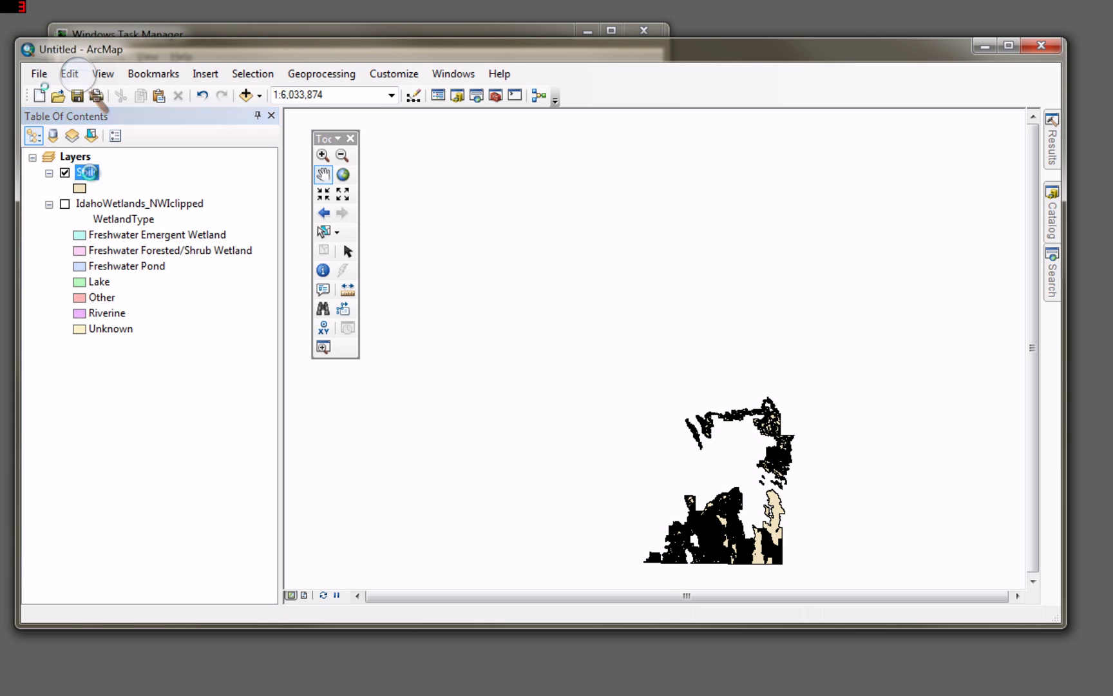
Review the 63,352-record Soils attribute table while checking CPU load in Task Manager, then close it.
key(ctrl+t)
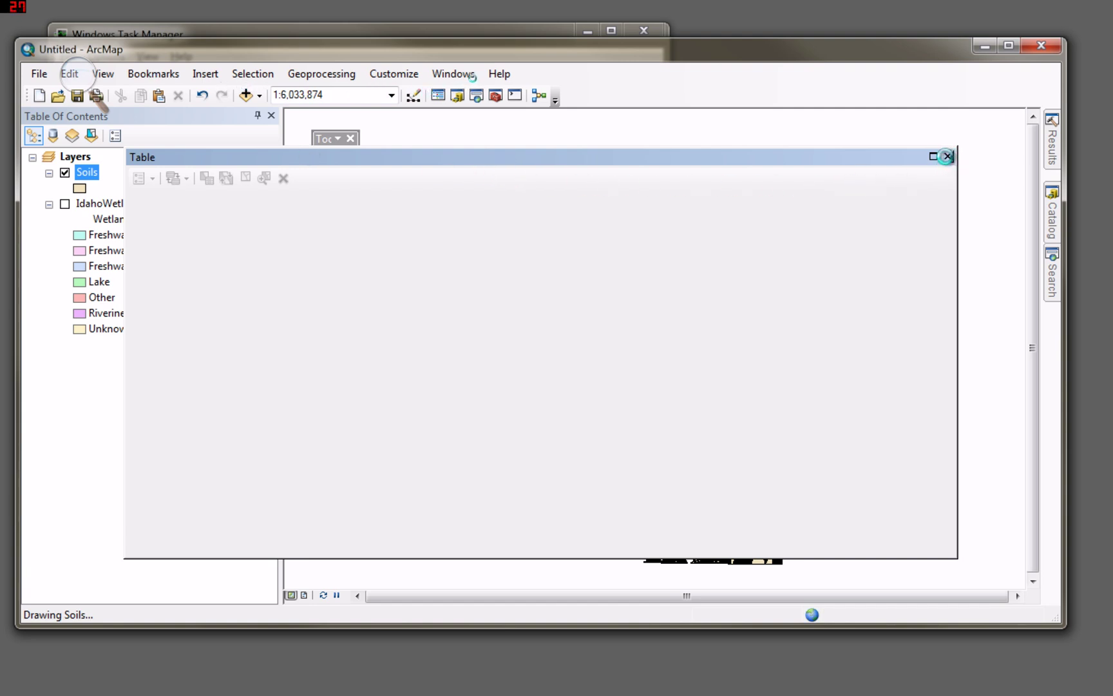
click(358, 33)
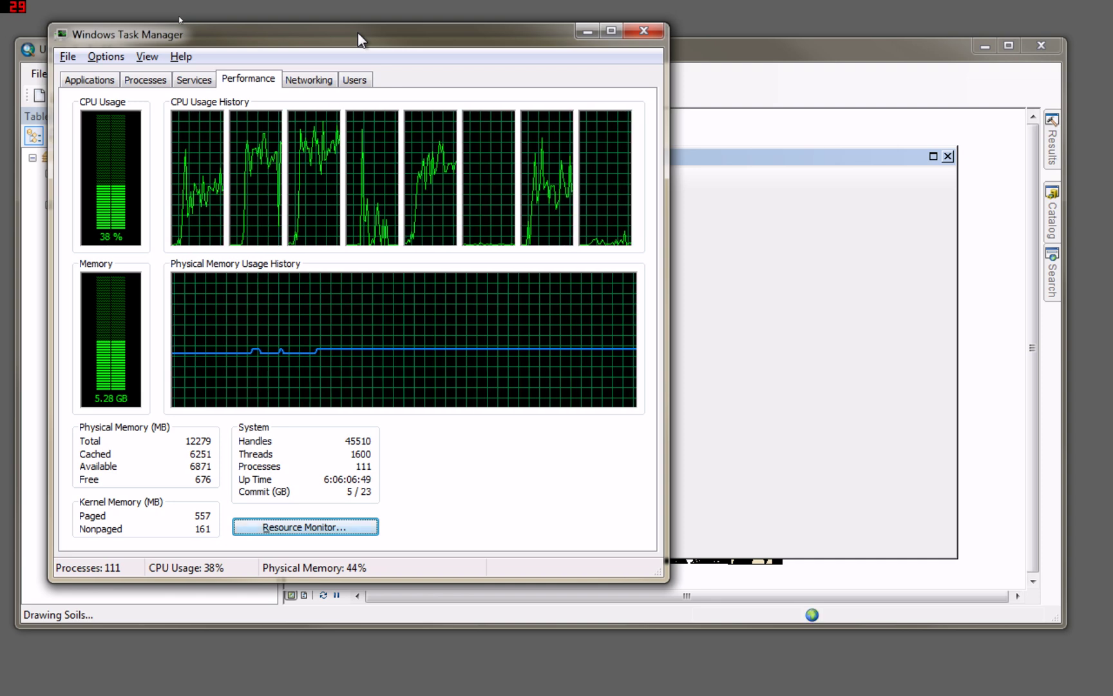
click(705, 159)
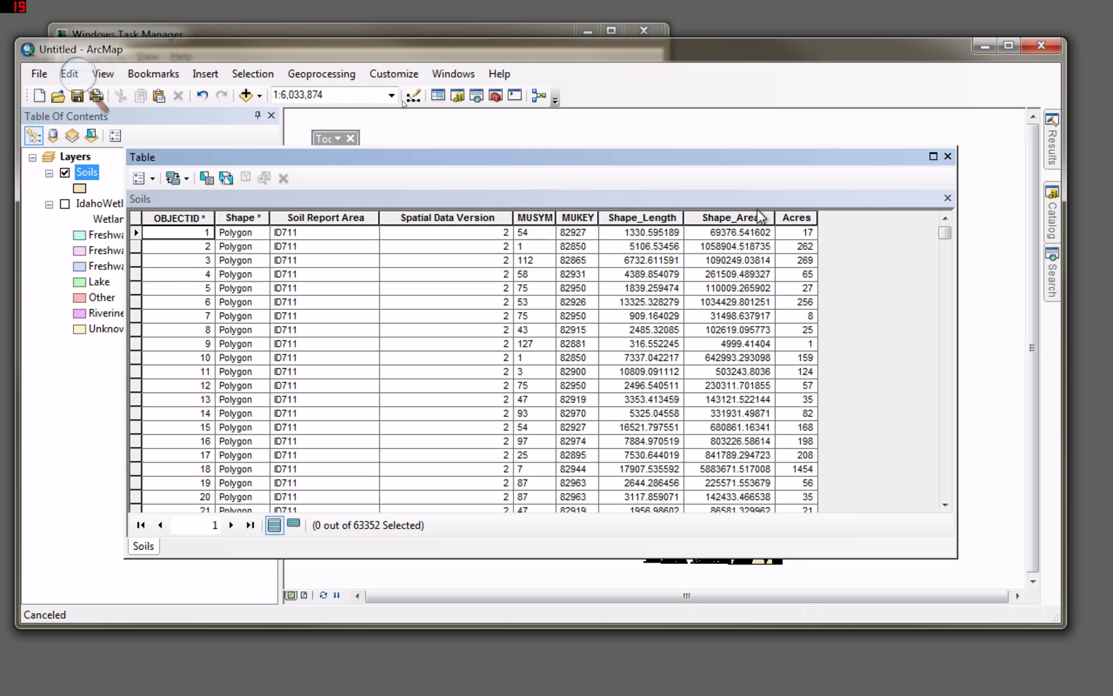
click(947, 156)
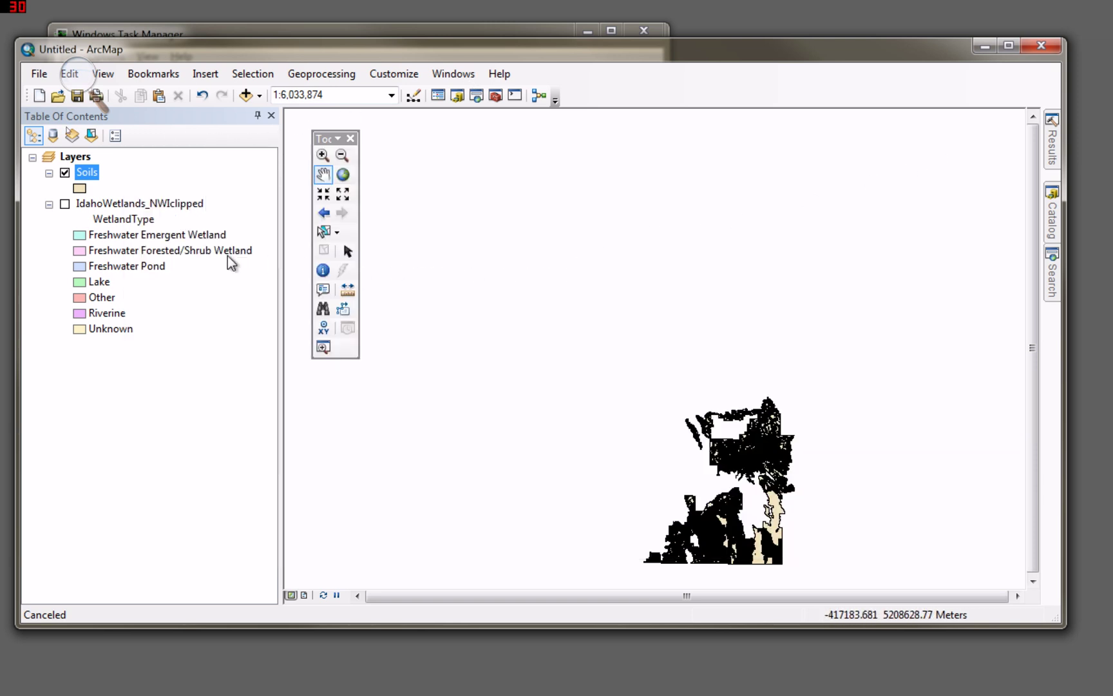
Display IdahoWetlands_NWIclipped again alongside Soils and bring up the Search window.
click(65, 204)
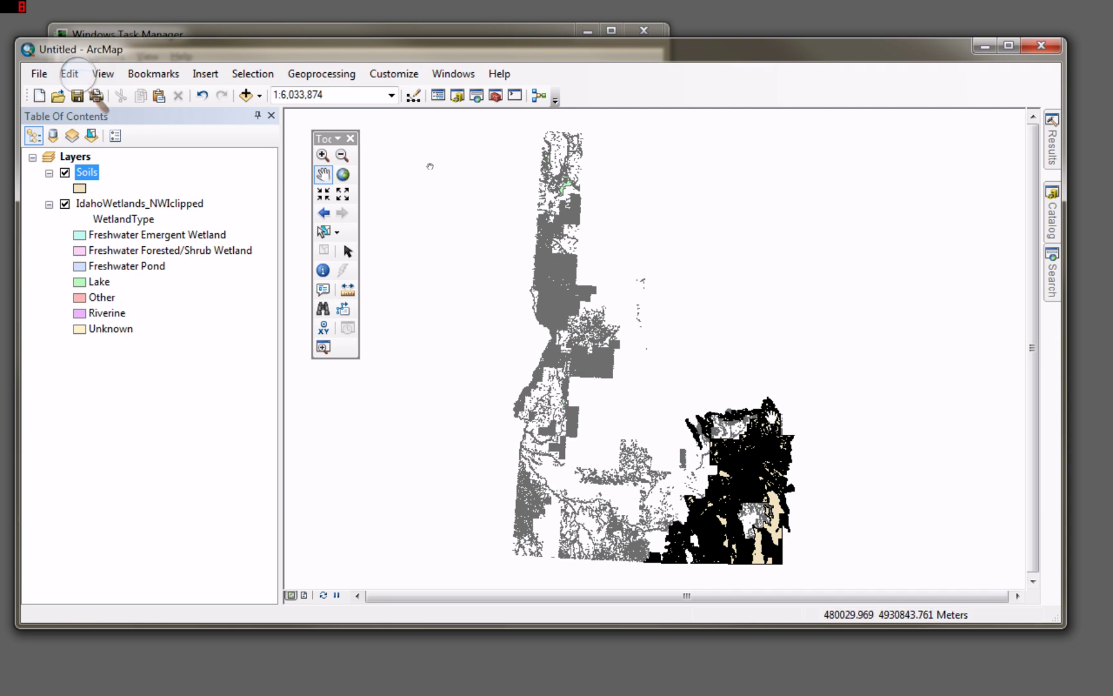
click(1041, 284)
Search for 'union' and launch the Union (Analysis) tool from the results.
click(834, 191)
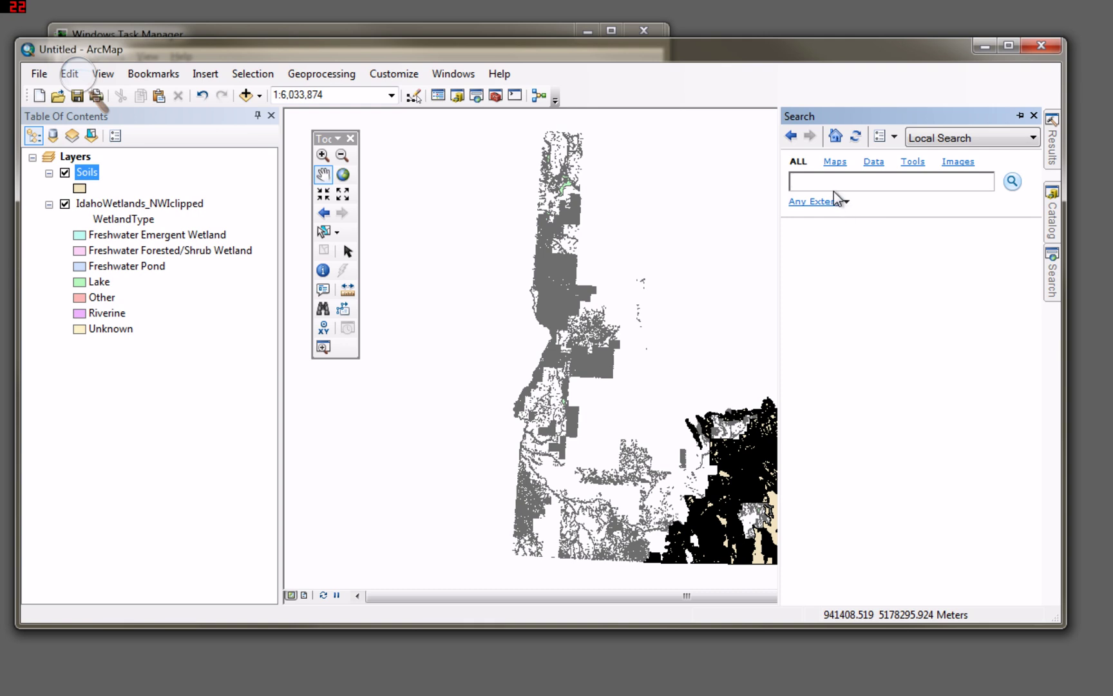
text(union)
key(Return)
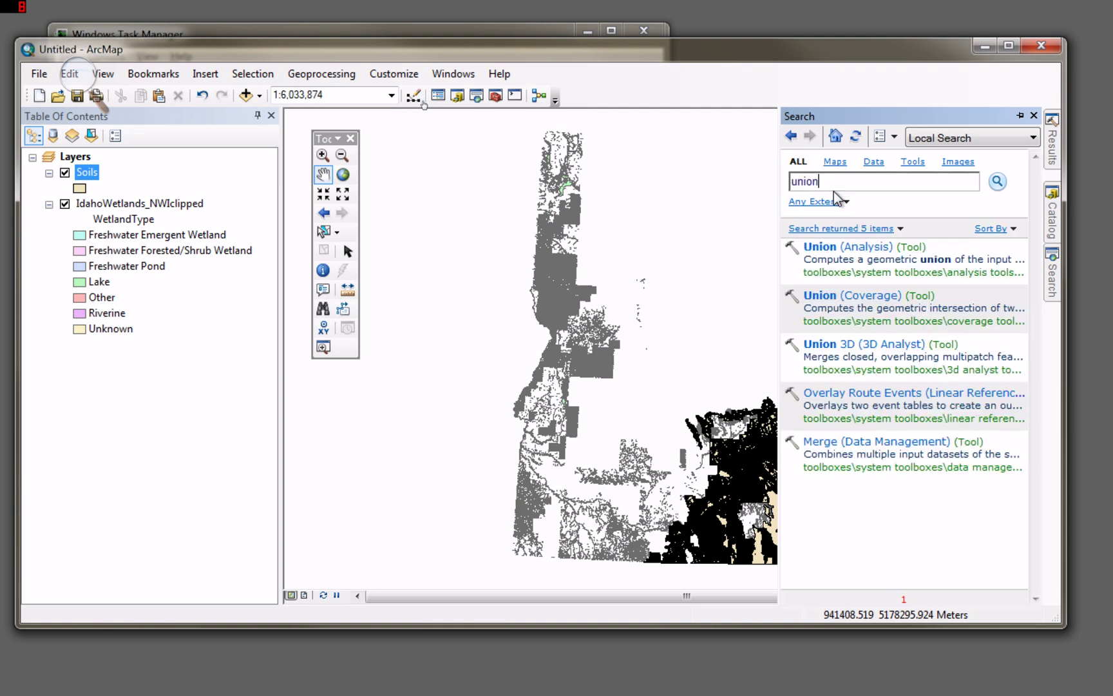
click(843, 248)
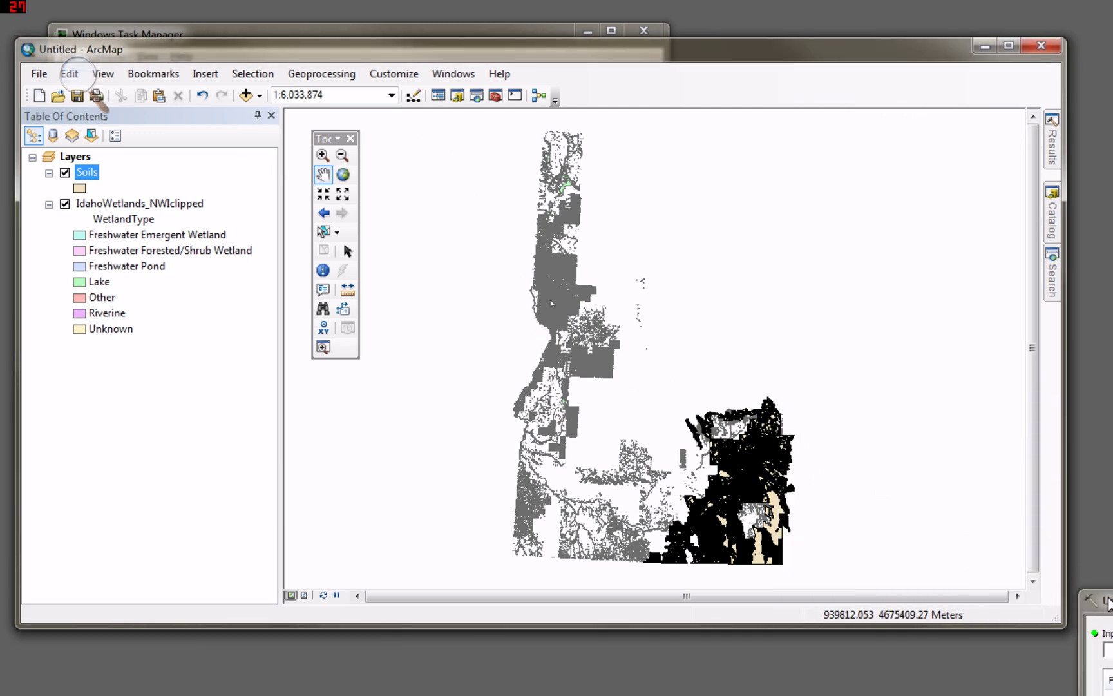
Add Soils and IdahoWetlands_NWIclipped as Union inputs, keeping output Soils_Union in Default.gdb.
drag(1097, 599, 138, 116)
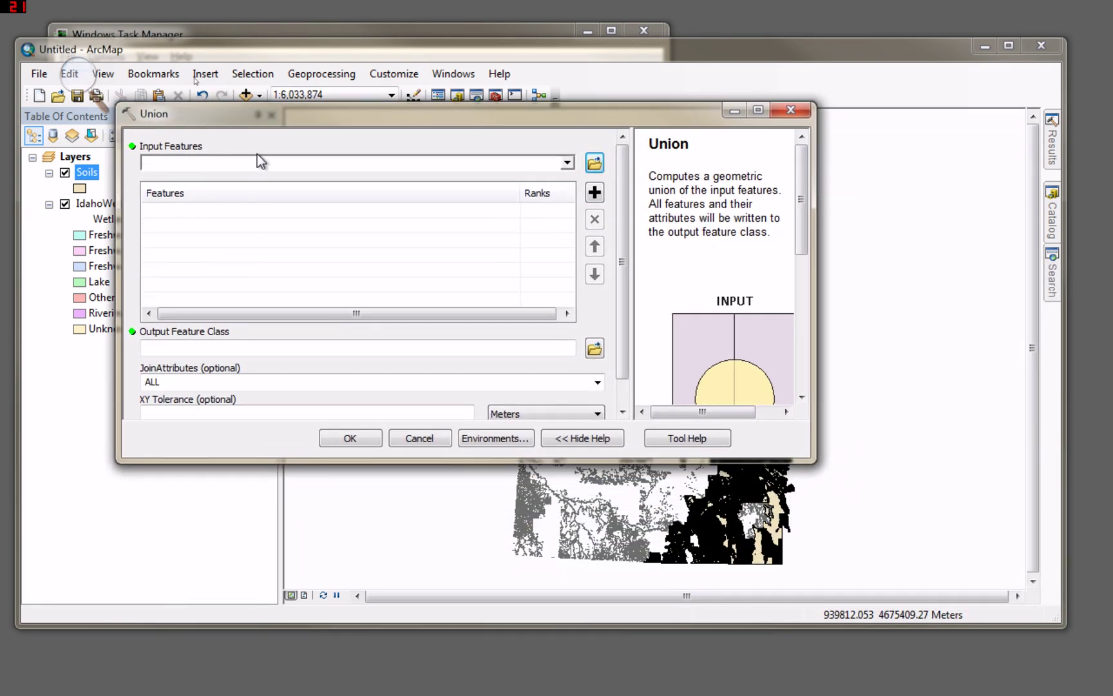
click(567, 164)
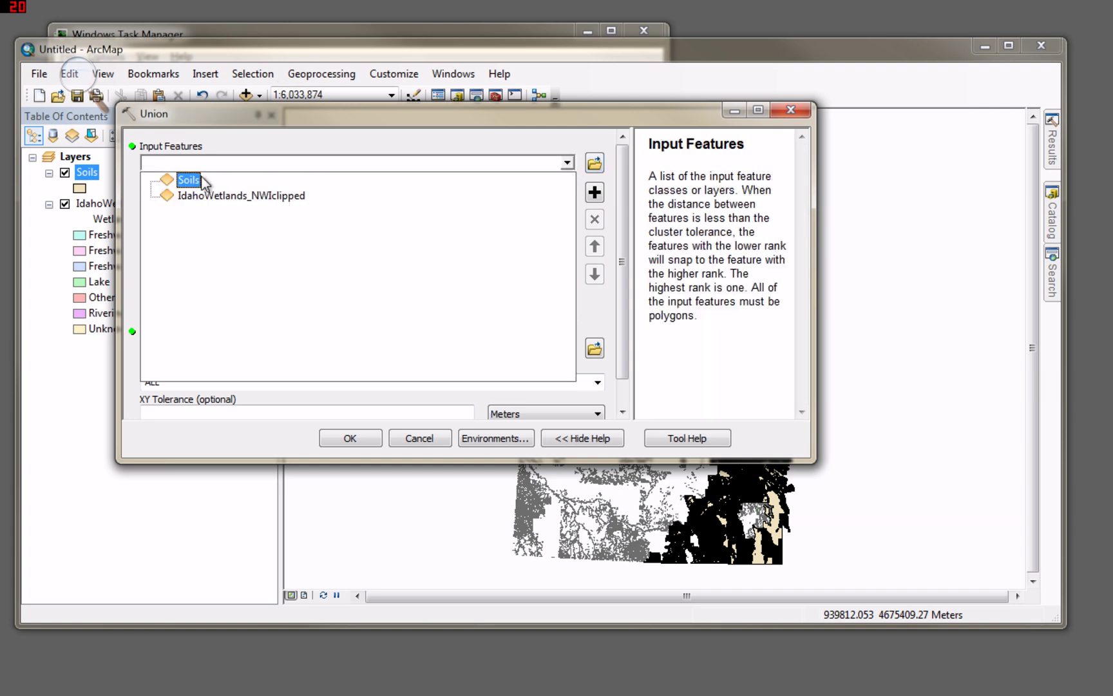
key(Escape)
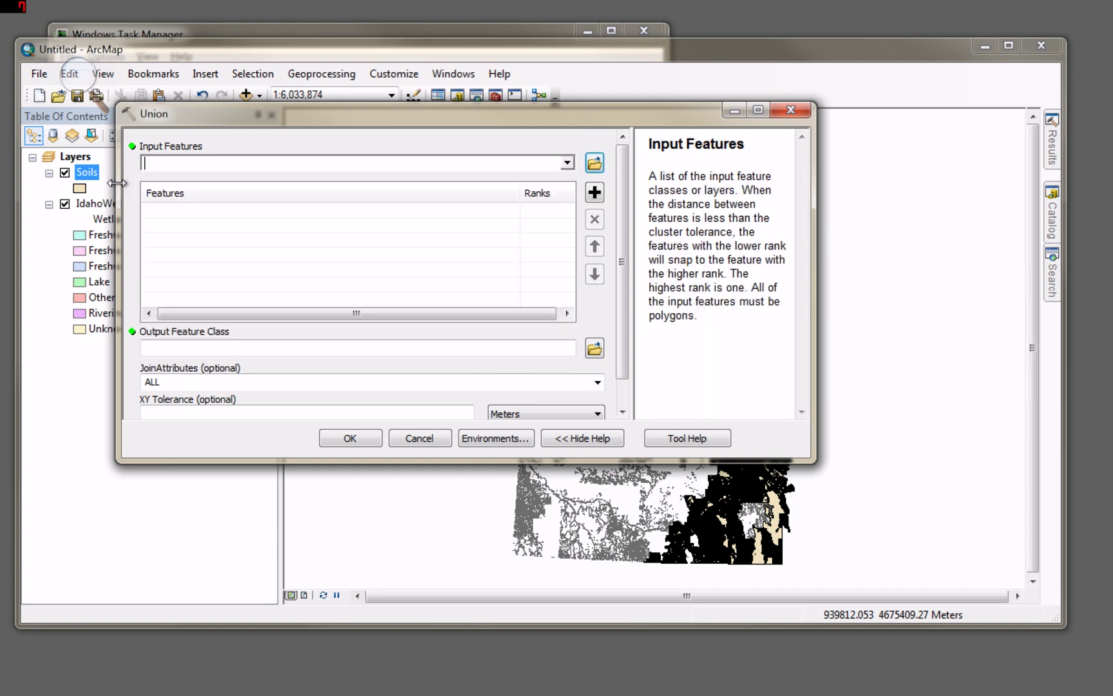
click(569, 161)
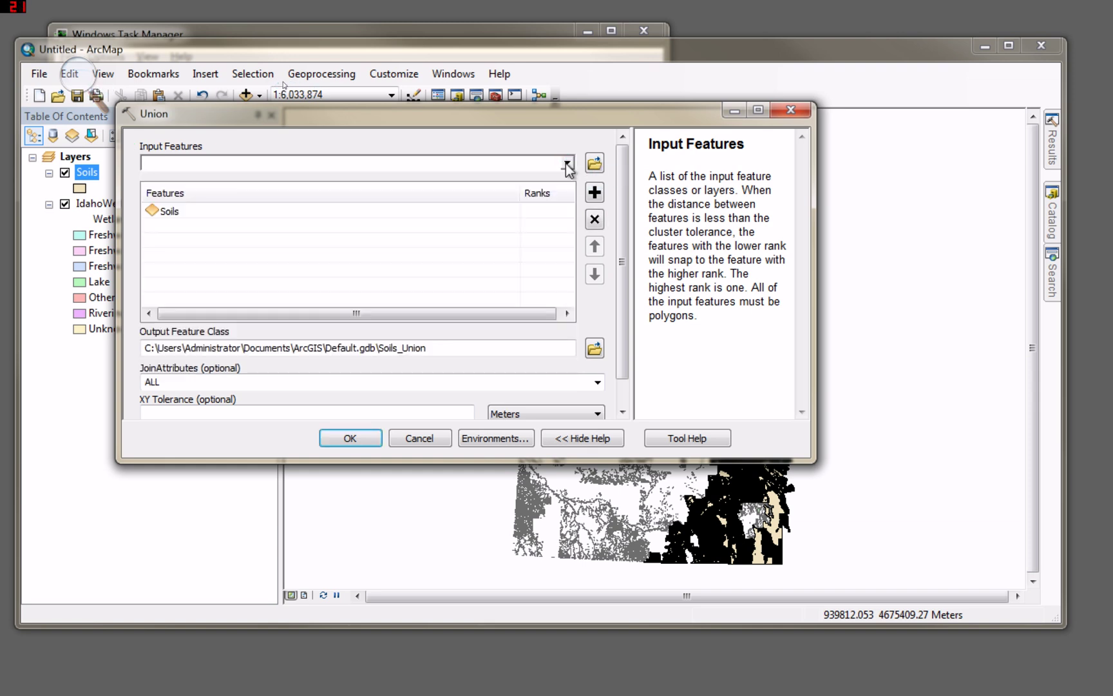
click(567, 164)
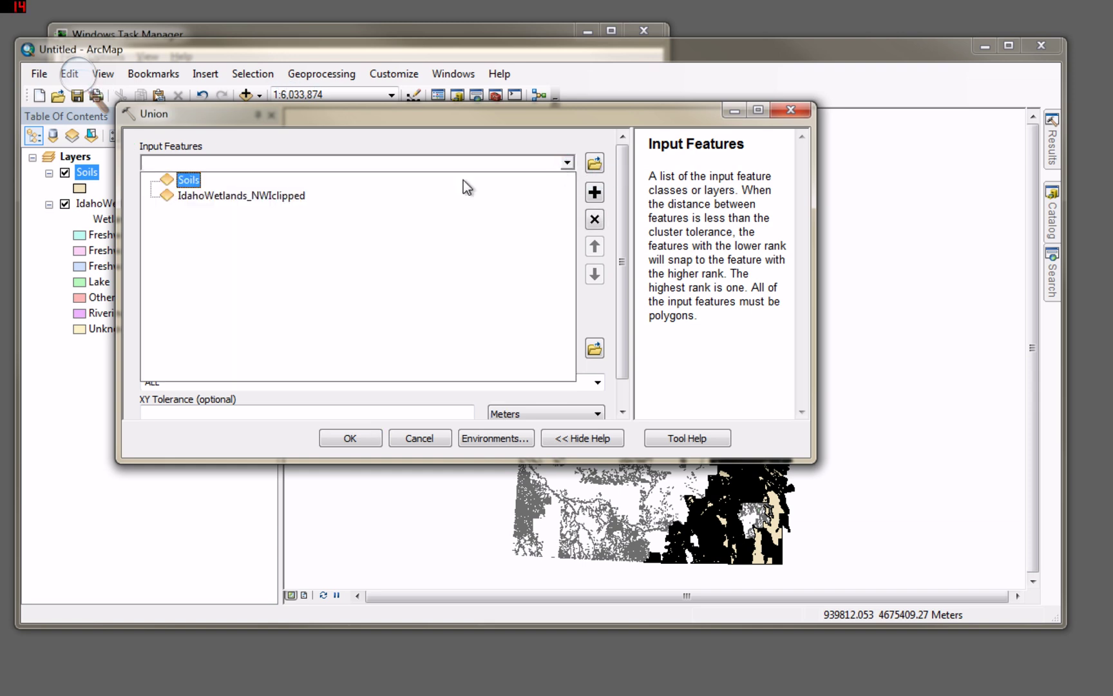
click(212, 197)
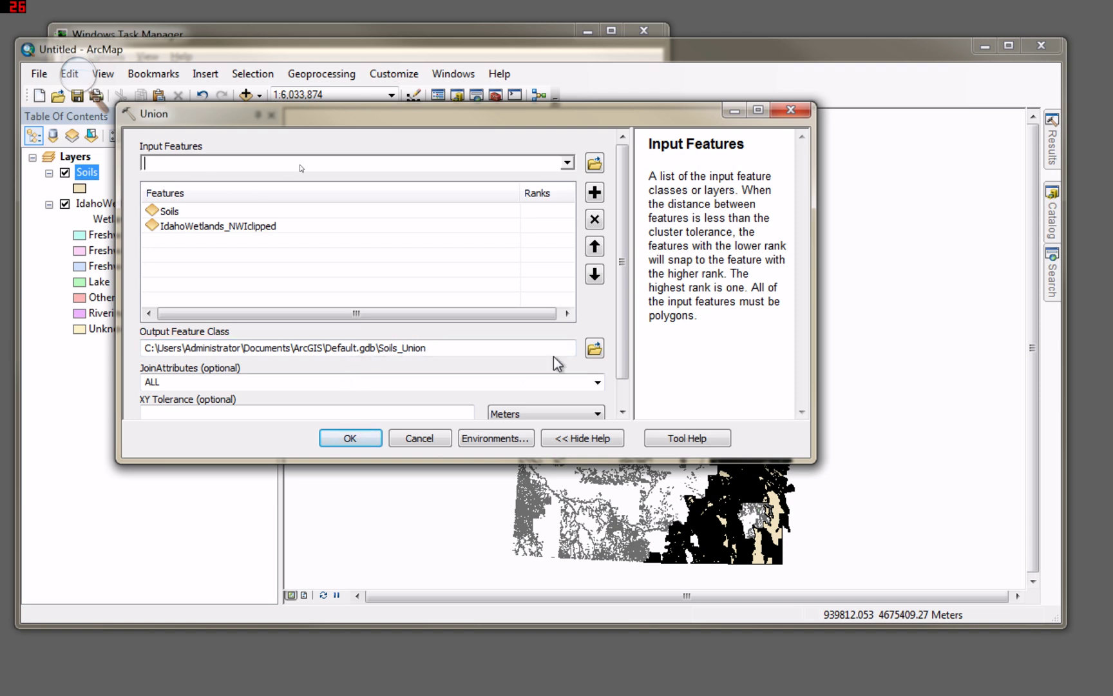
drag(623, 310, 623, 374)
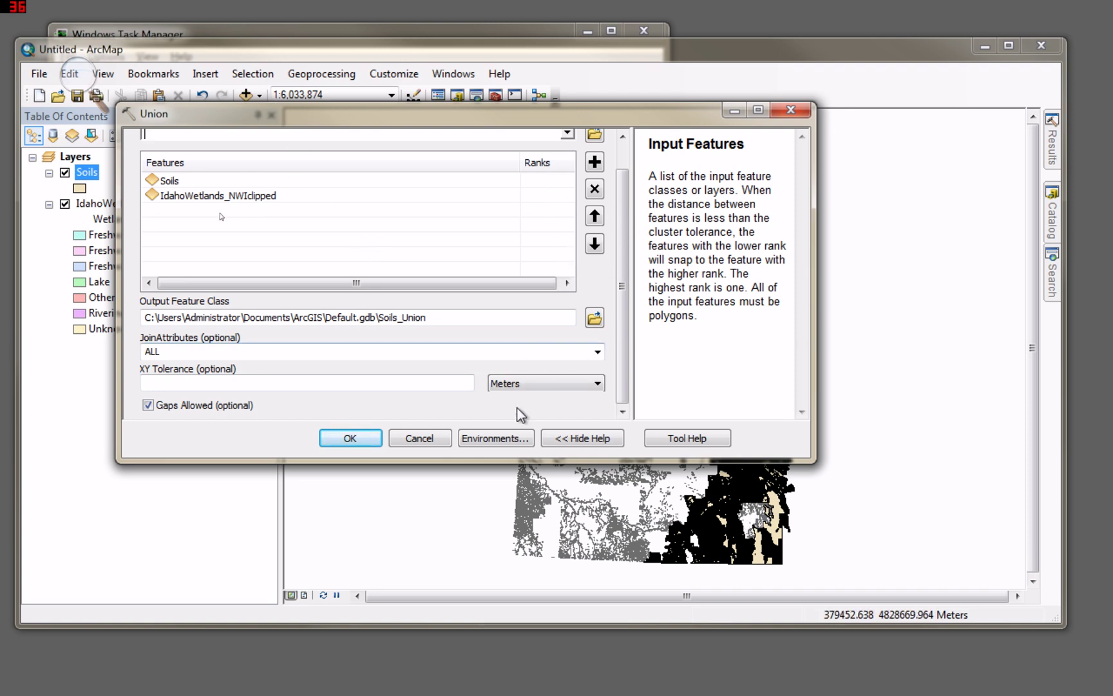
Run the Union and follow its Executing and Reading Features messages under Current Session in Results.
click(346, 443)
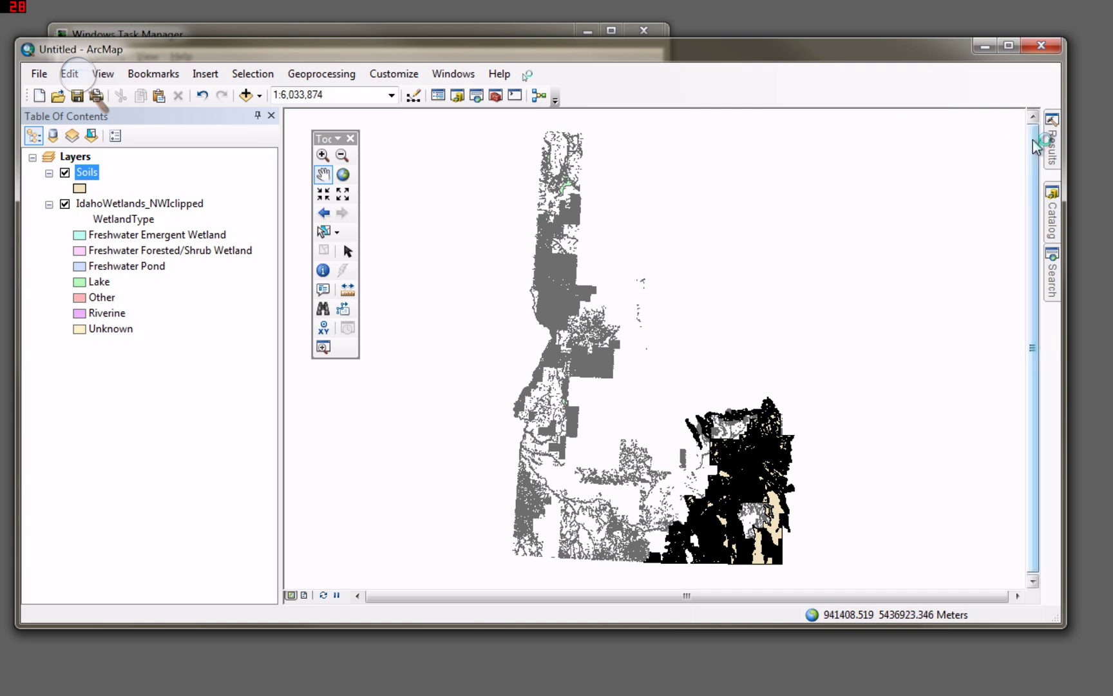
click(1055, 159)
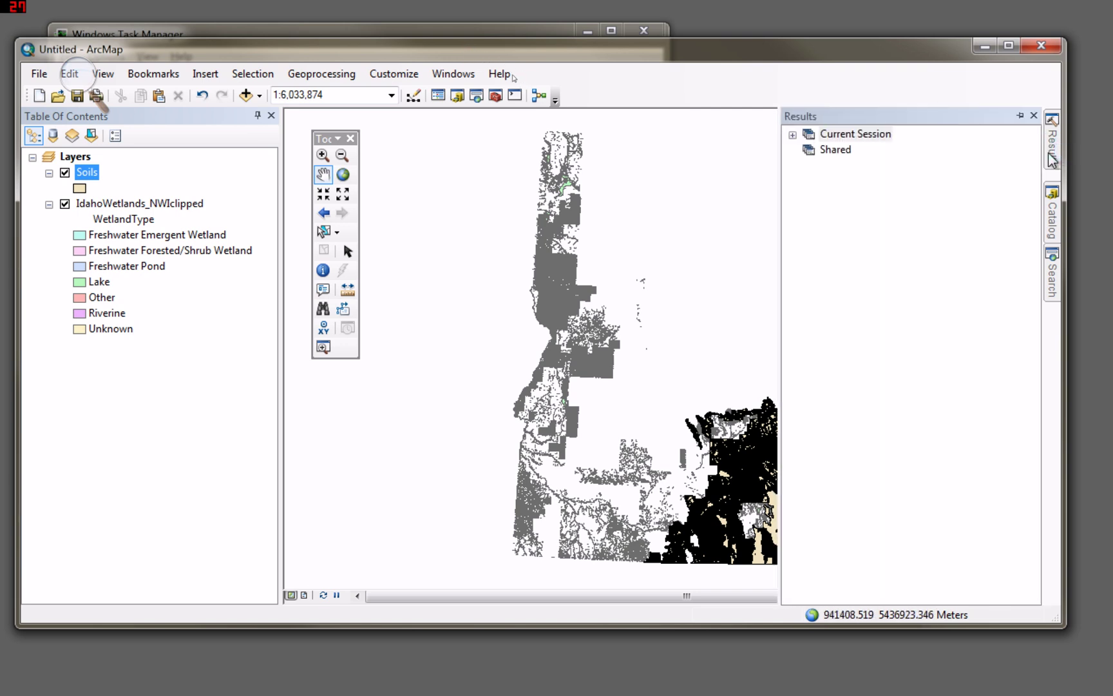
click(793, 136)
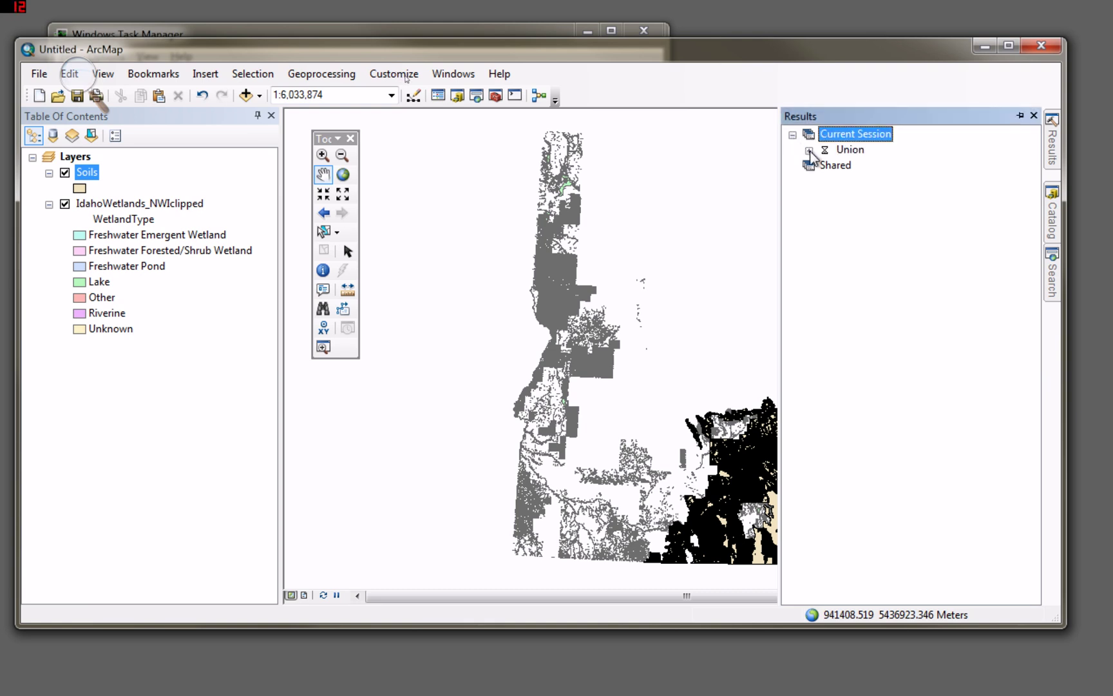
click(809, 151)
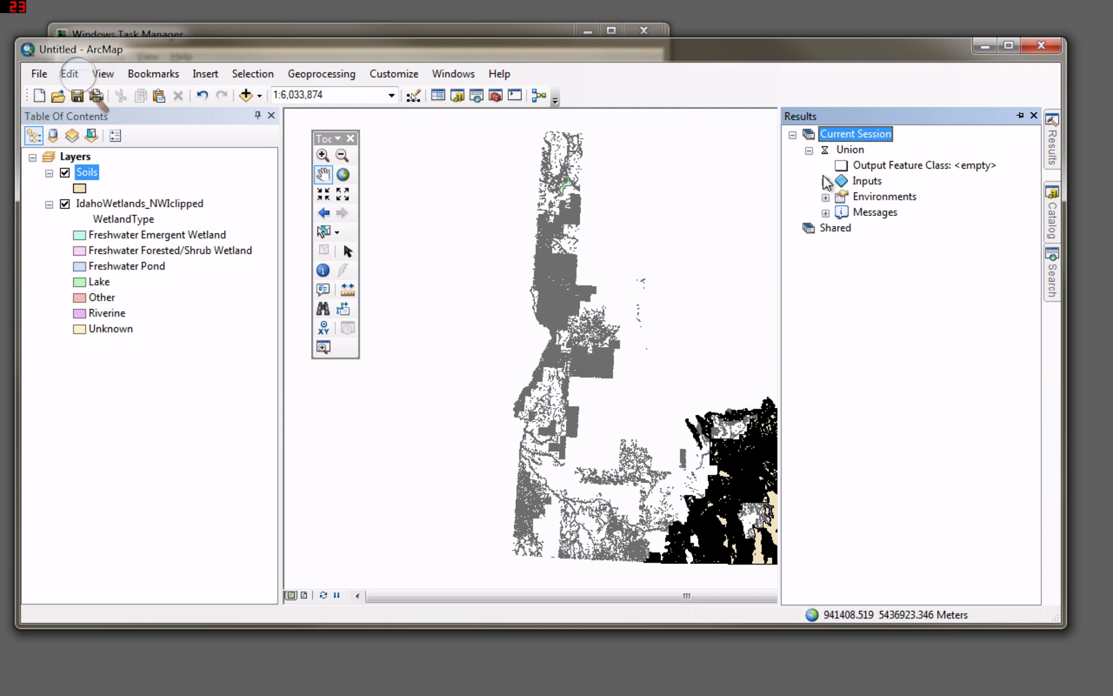
click(826, 212)
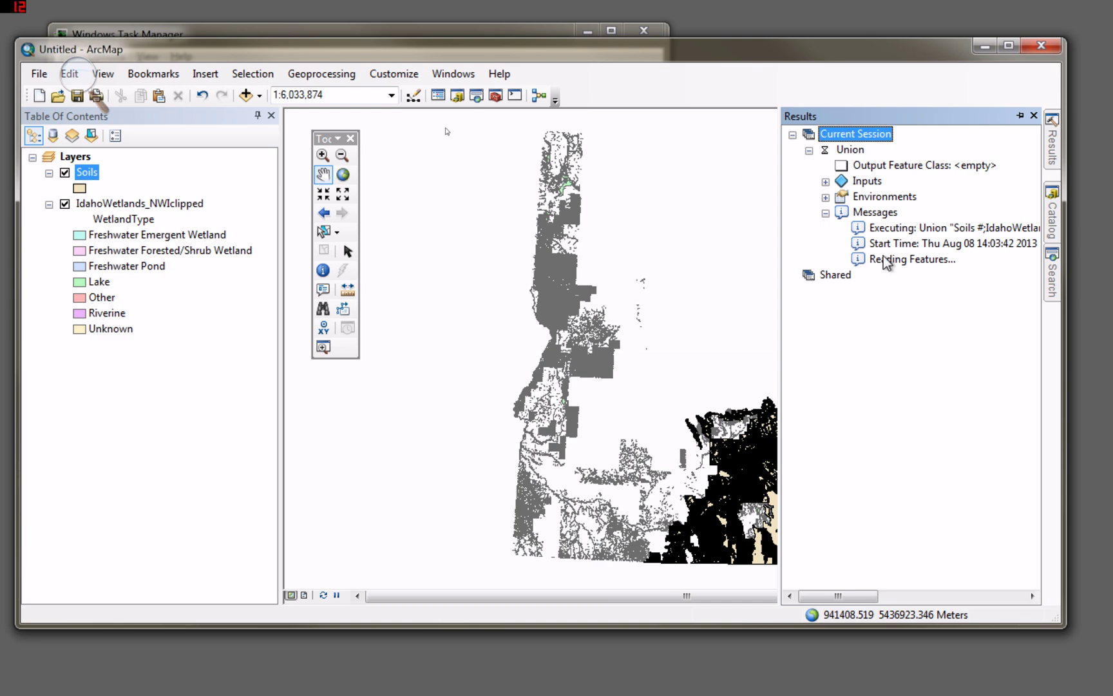
click(250, 33)
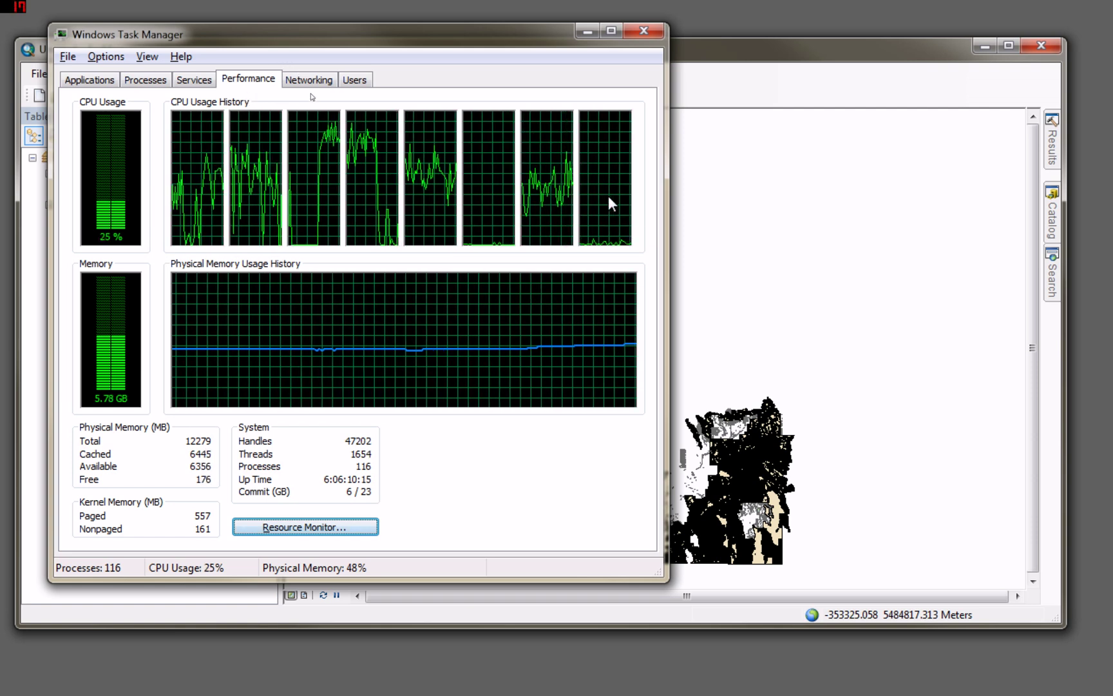
click(713, 44)
Bring Task Manager's CPU and memory graphs forward while the Union runs.
mouse_move(1052, 141)
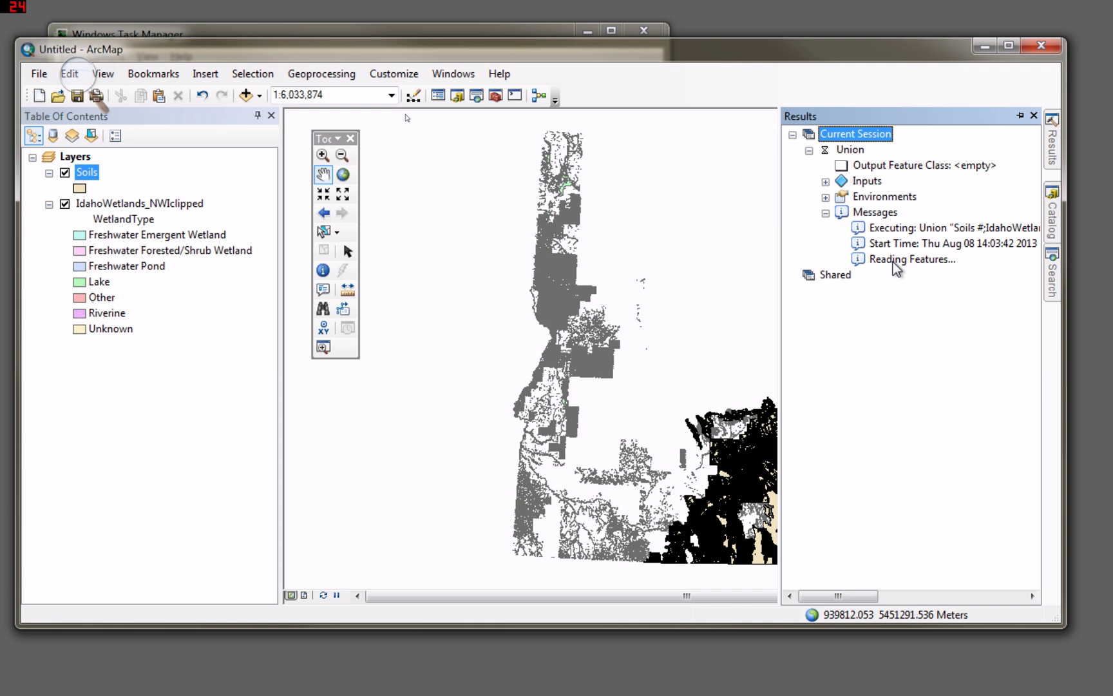
click(324, 29)
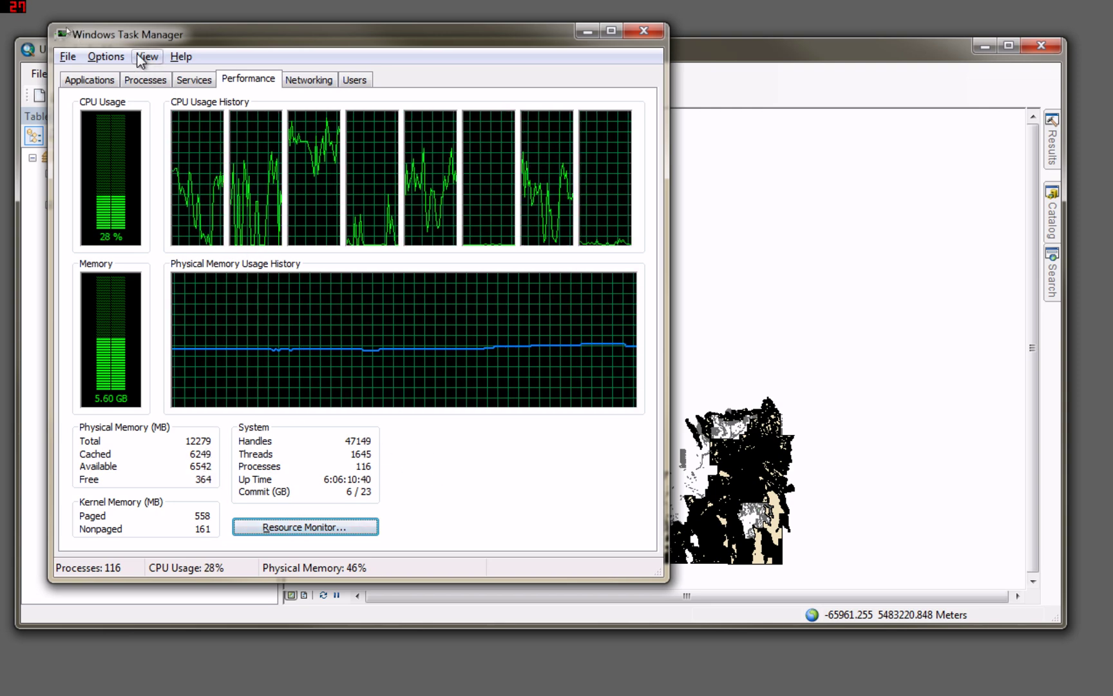
Show Task Manager's running processes and select the ArcMap.exe *32 process.
click(143, 80)
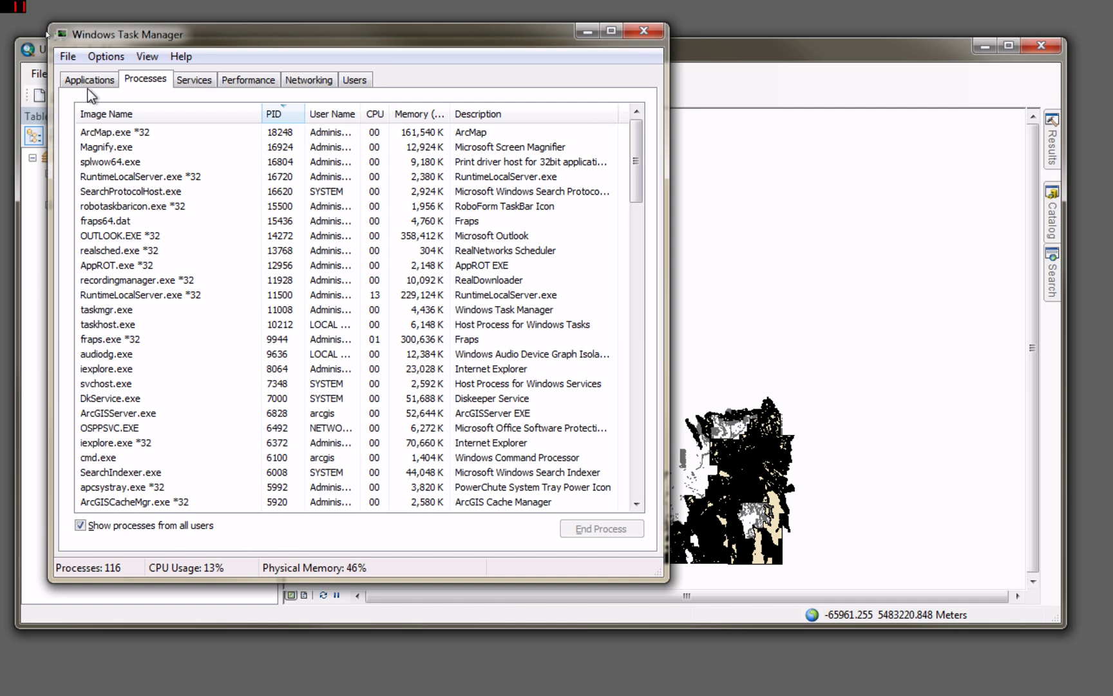
click(93, 63)
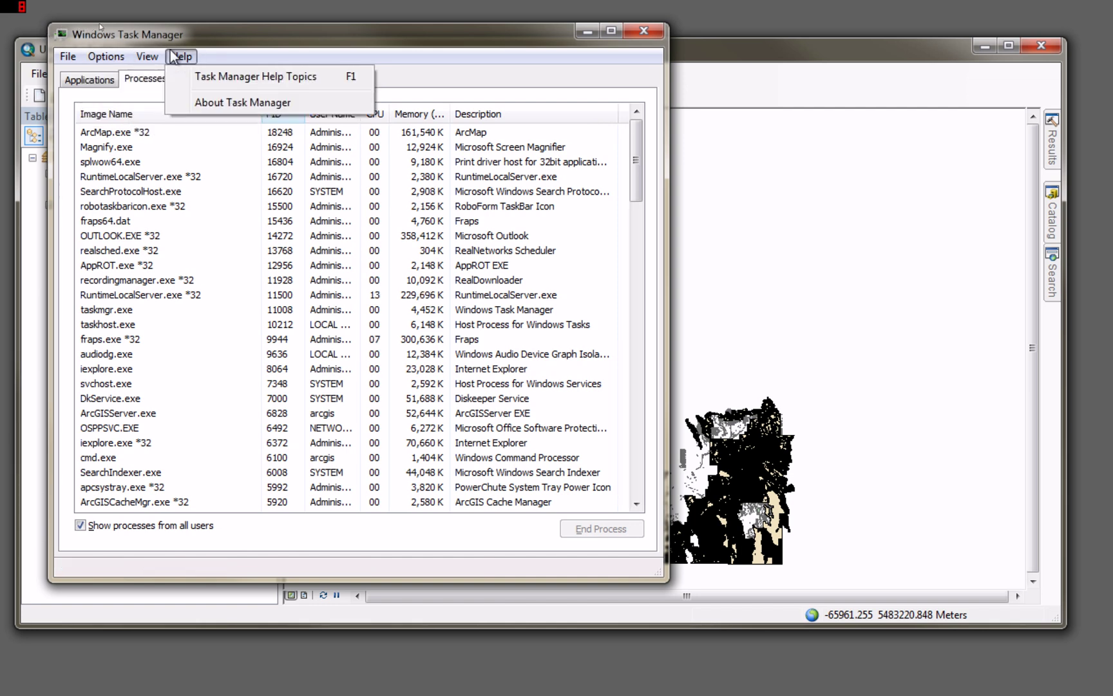
click(84, 84)
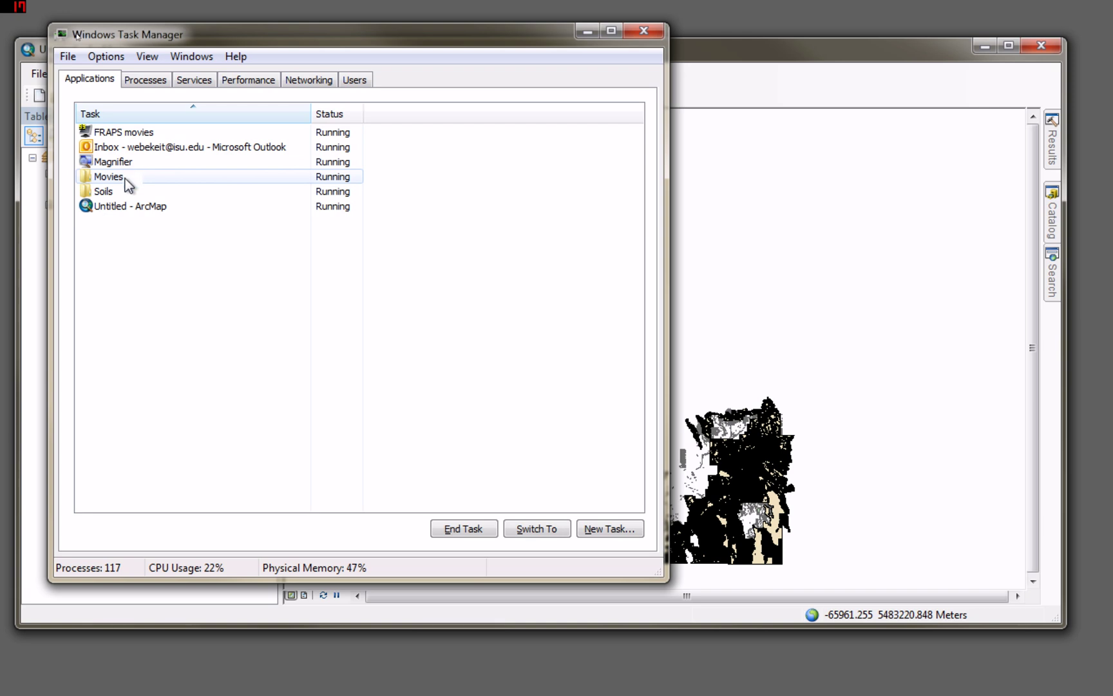
click(147, 83)
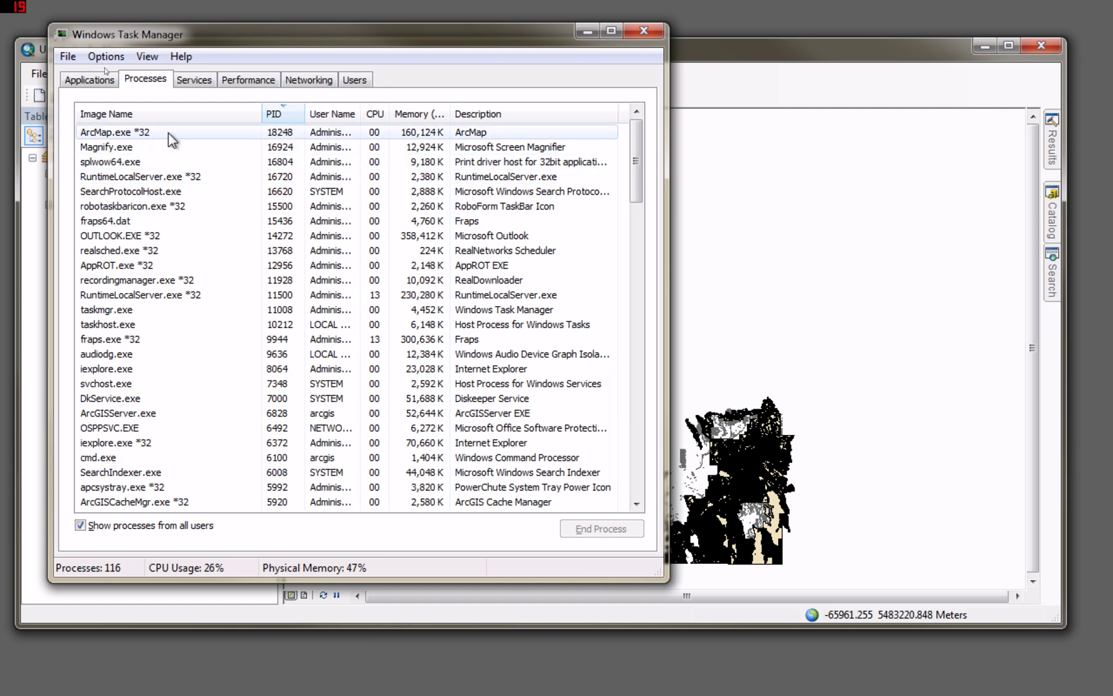
click(113, 133)
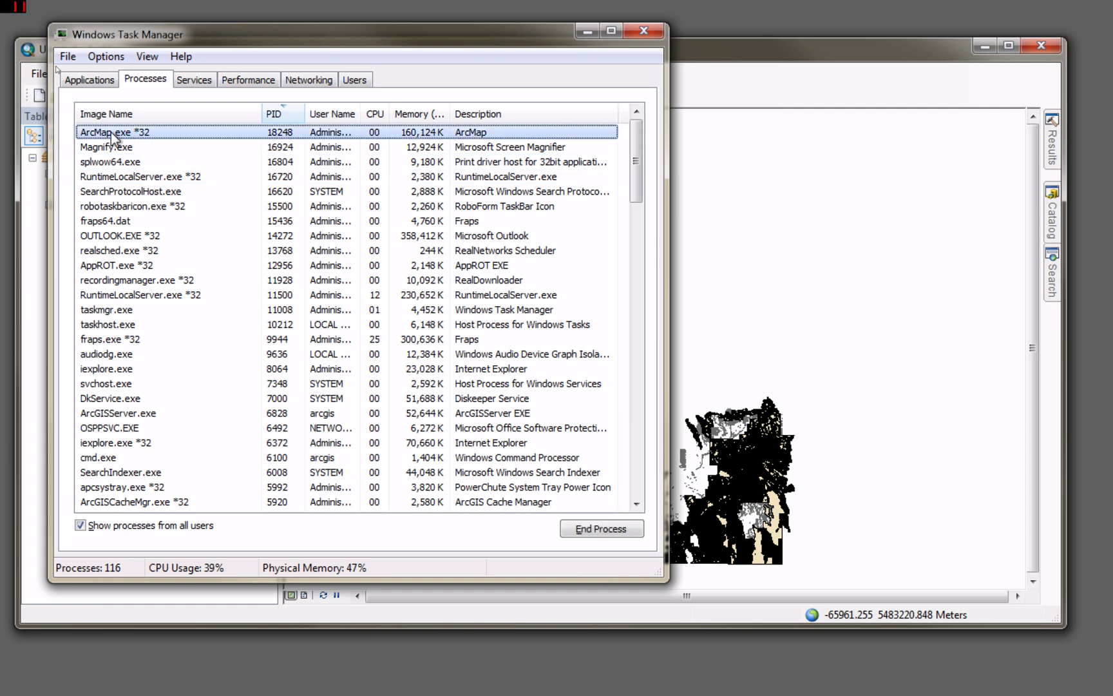
Set ArcMap.exe *32's priority to High in Task Manager and confirm the change.
right_click(113, 135)
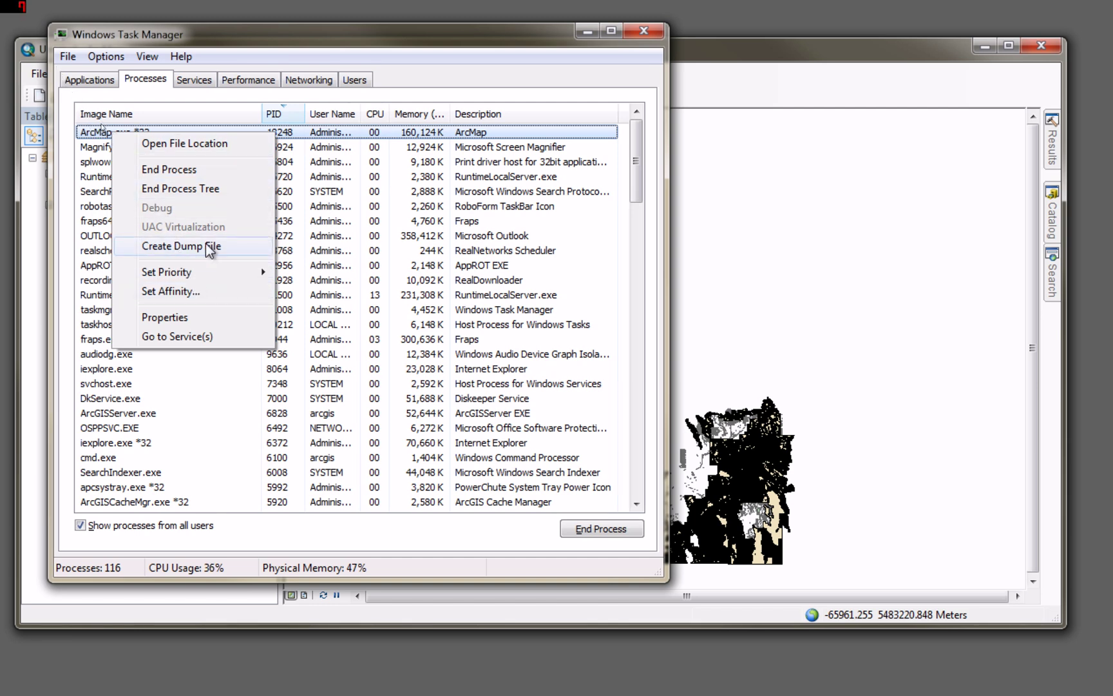
mouse_move(188, 267)
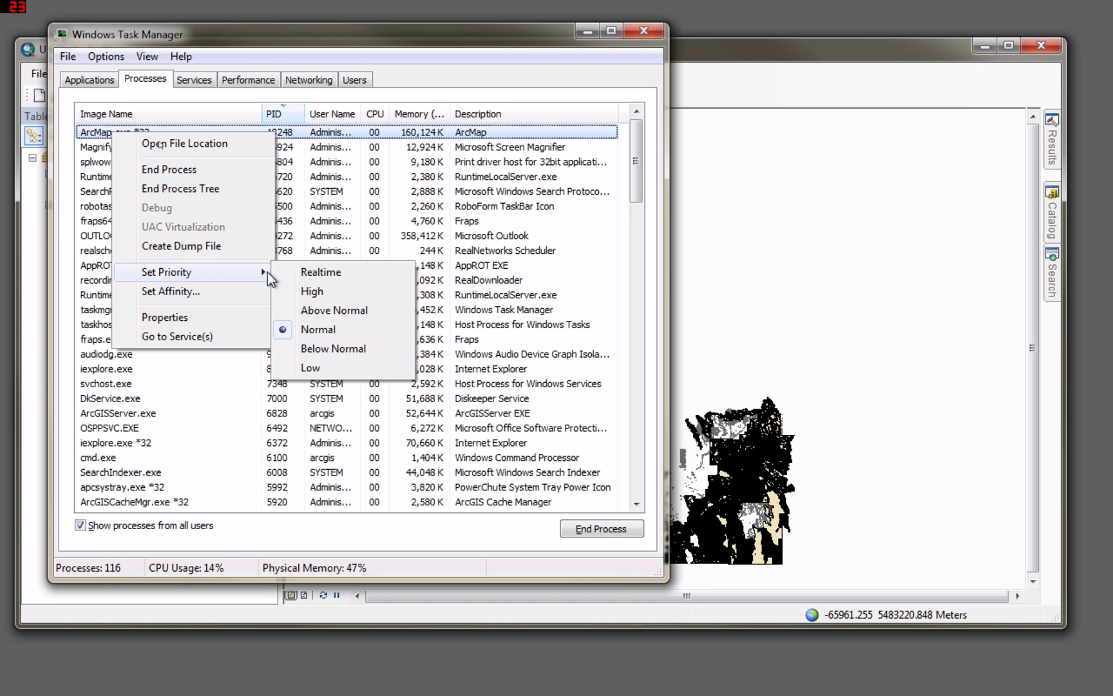
click(314, 293)
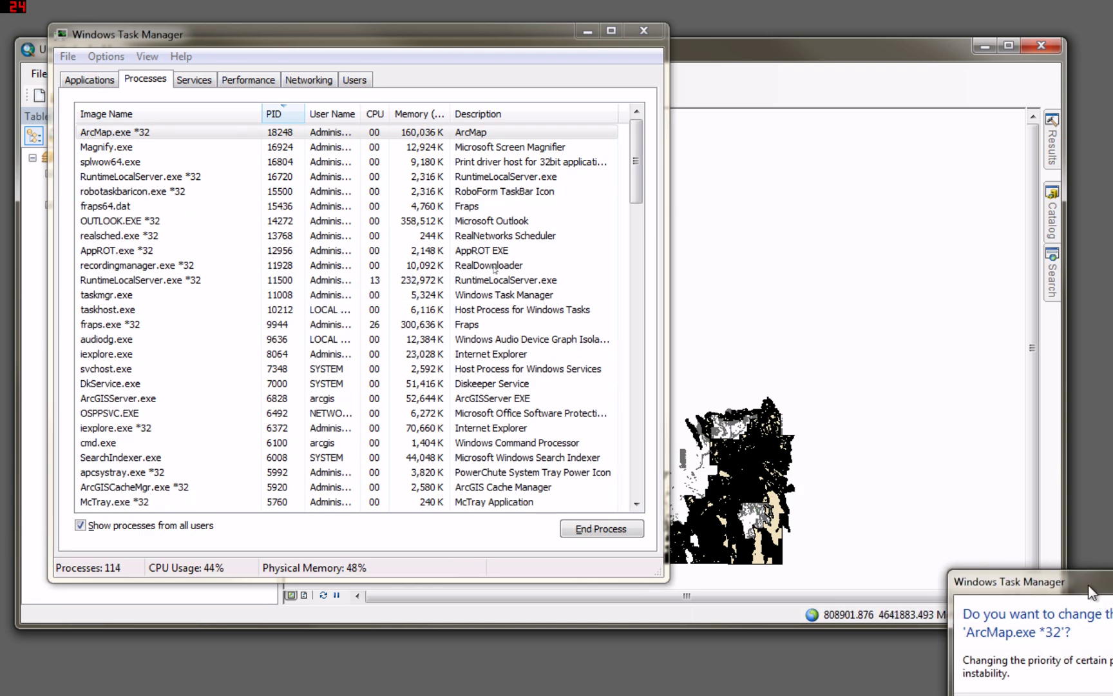
drag(1086, 590, 321, 144)
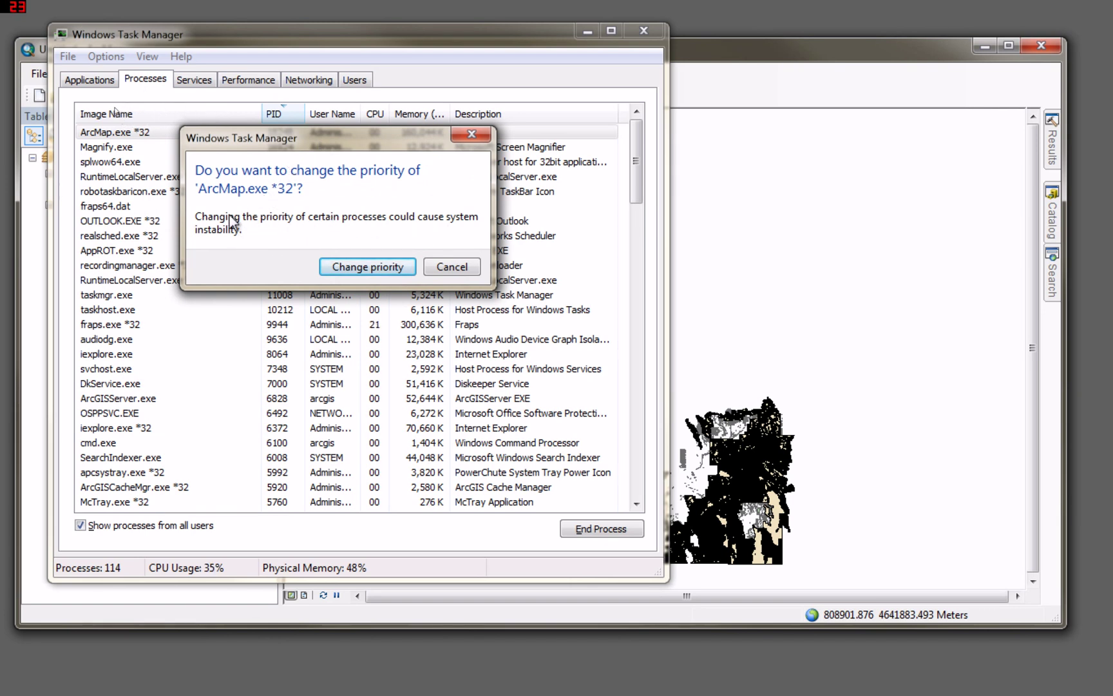
click(365, 266)
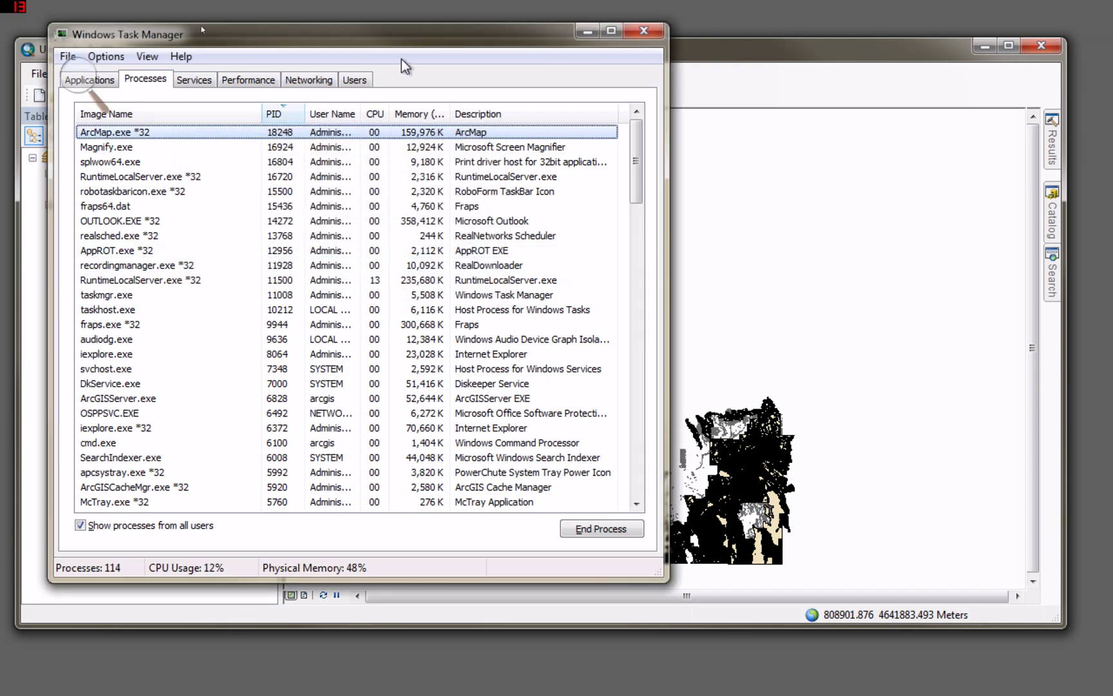
drag(400, 42, 429, 81)
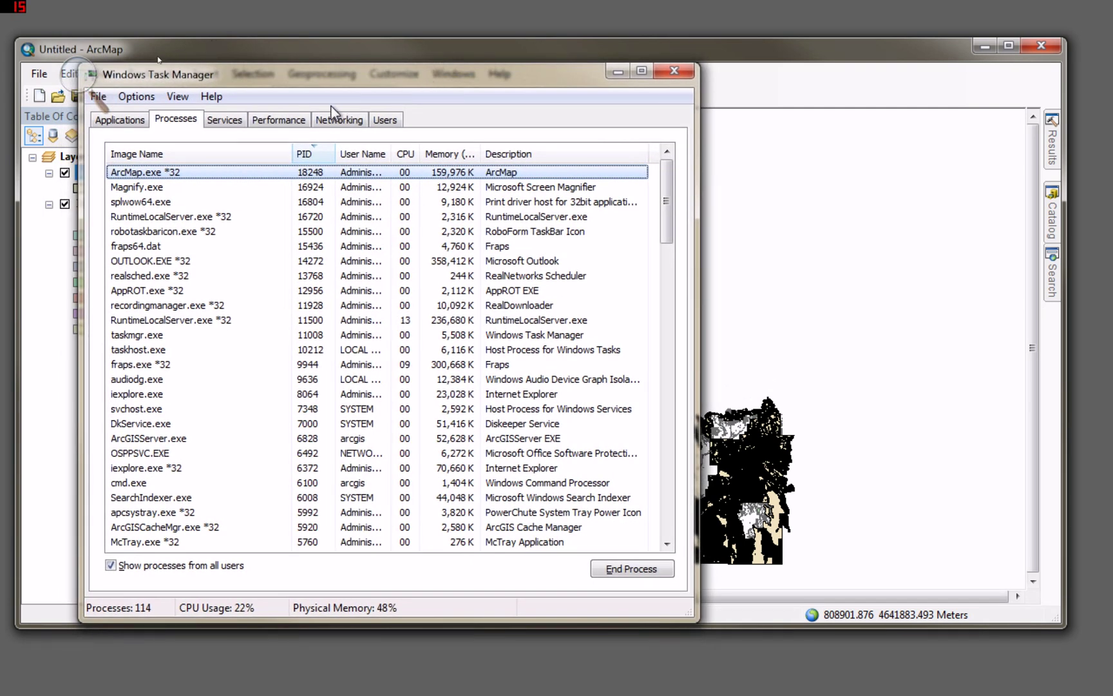
Show the Performance graphs to watch CPU and memory use (about 6.21 GB) during the union.
click(261, 119)
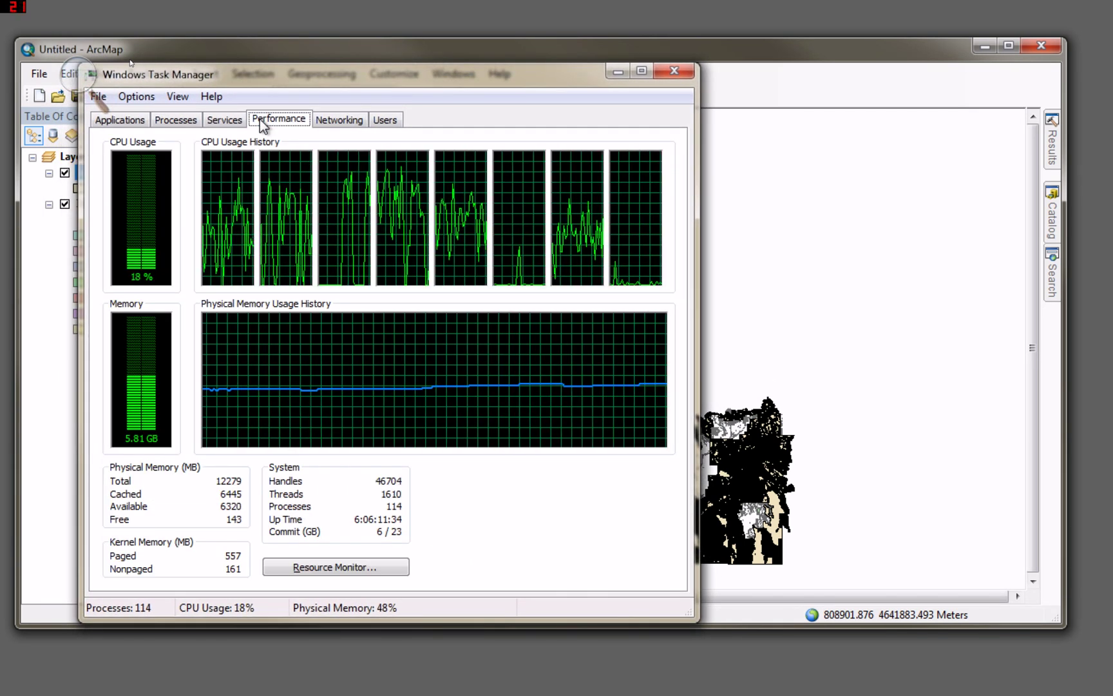